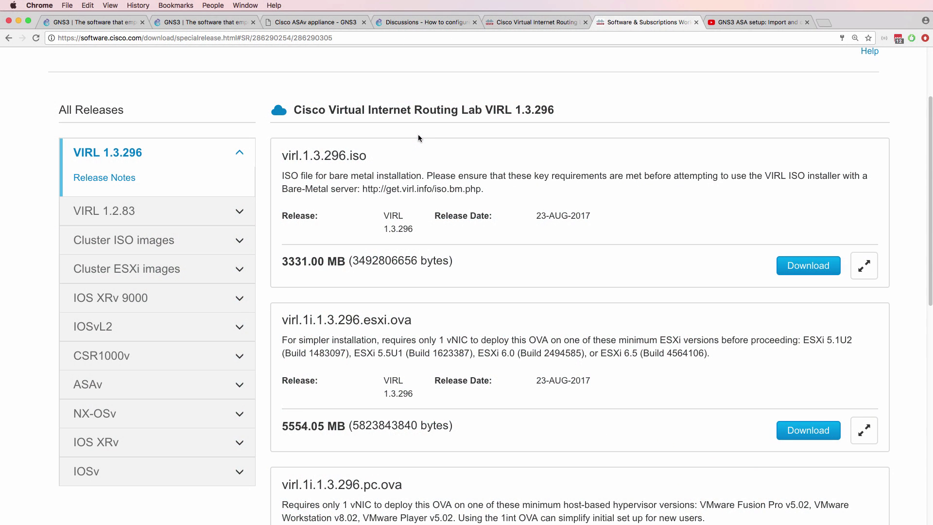
# - Note release 1.3.296 (23-AUG-2017) and list the ASAv images, including asav971.qcow2
pyautogui.moveTo(513, 110); pyautogui.dragTo(597, 110)
pyautogui.moveTo(531, 217); pyautogui.dragTo(604, 226)
pyautogui.click(146, 384)
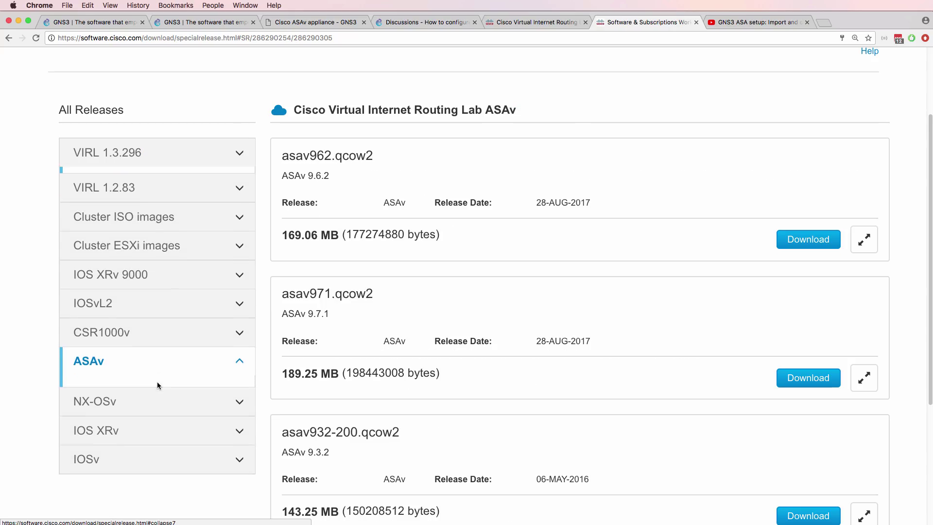
pyautogui.moveTo(280, 293); pyautogui.dragTo(386, 296)
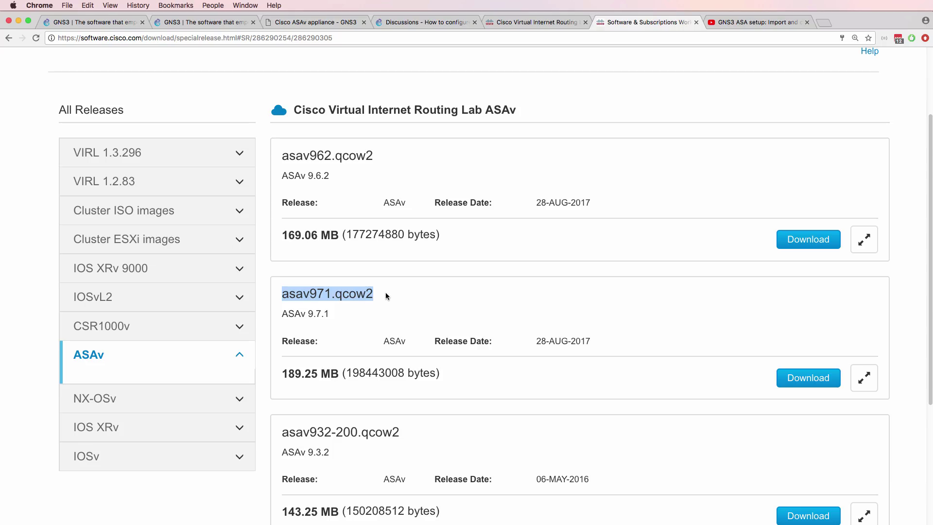
pyautogui.moveTo(281, 295); pyautogui.dragTo(371, 293)
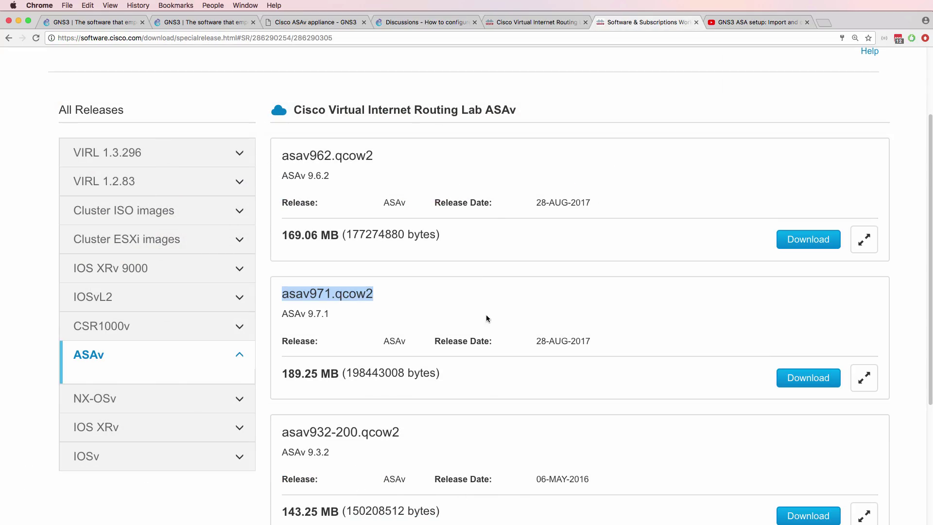
pyautogui.click(346, 296)
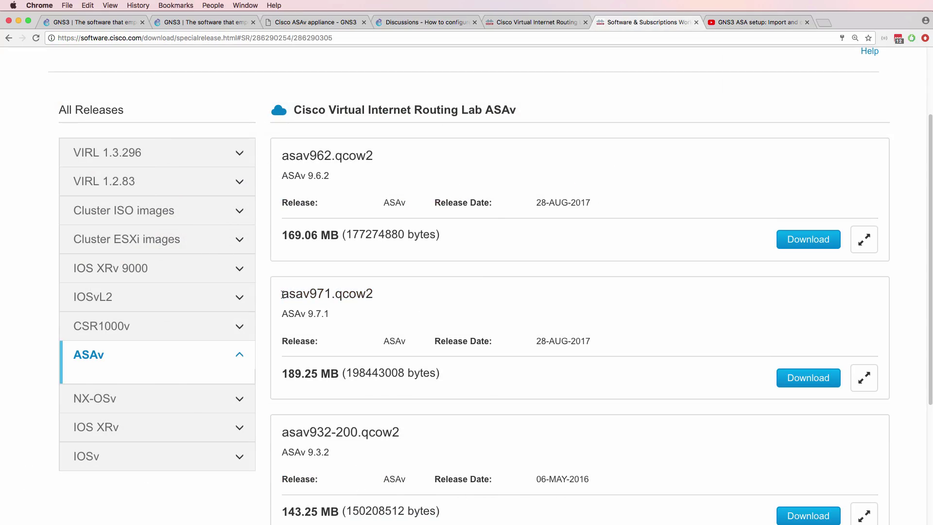
pyautogui.moveTo(282, 295); pyautogui.dragTo(378, 295)
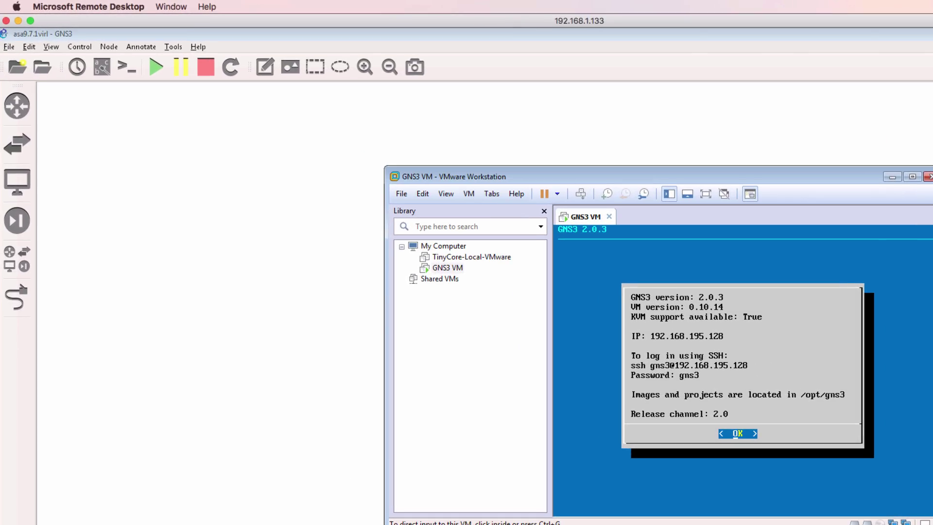
pyautogui.click(199, 46)
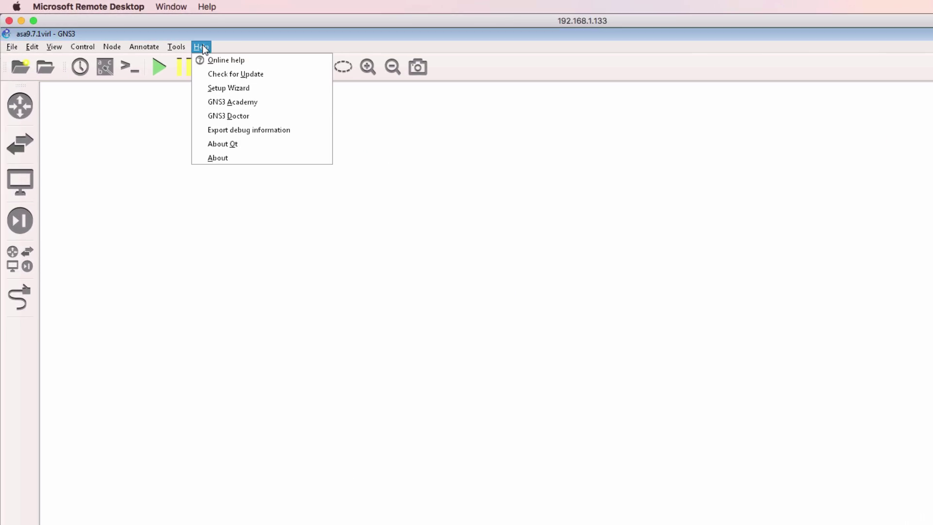
pyautogui.click(237, 160)
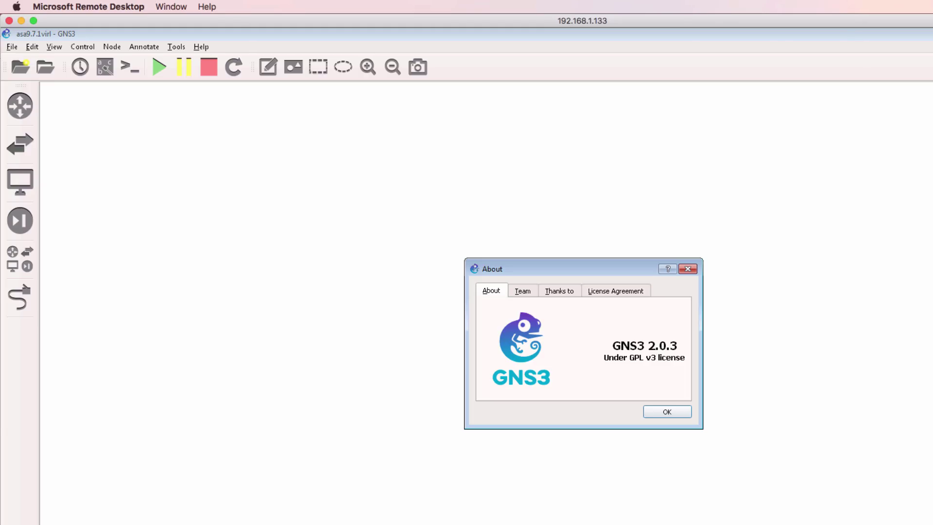
pyautogui.click(670, 412)
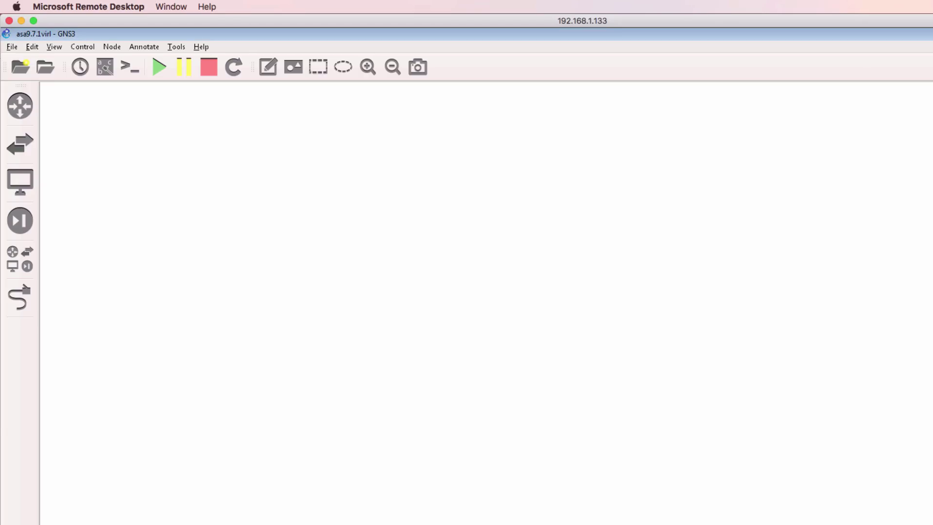
pyautogui.hotkey('alt', 'Tab')
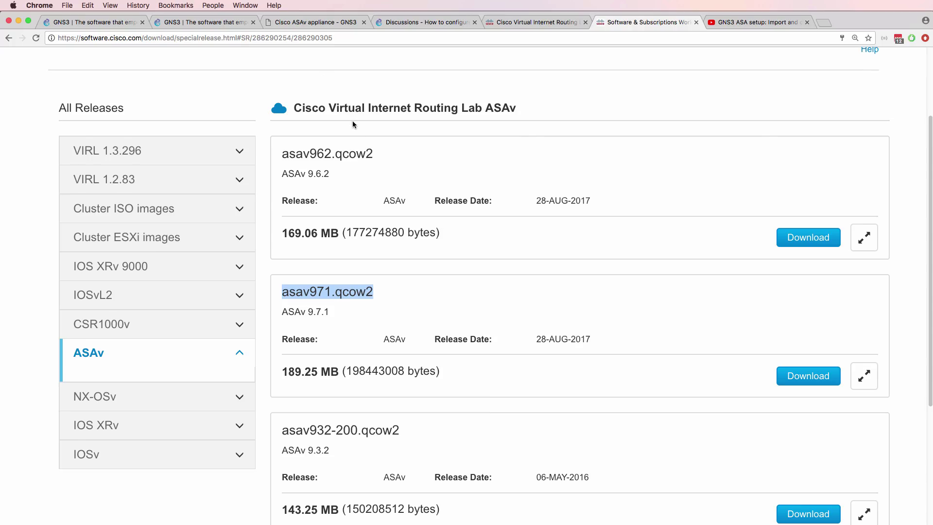
# - Find the Cisco ASAv appliance docs and its 9.8.1-5 version heading
pyautogui.scroll(2, 352, 121)
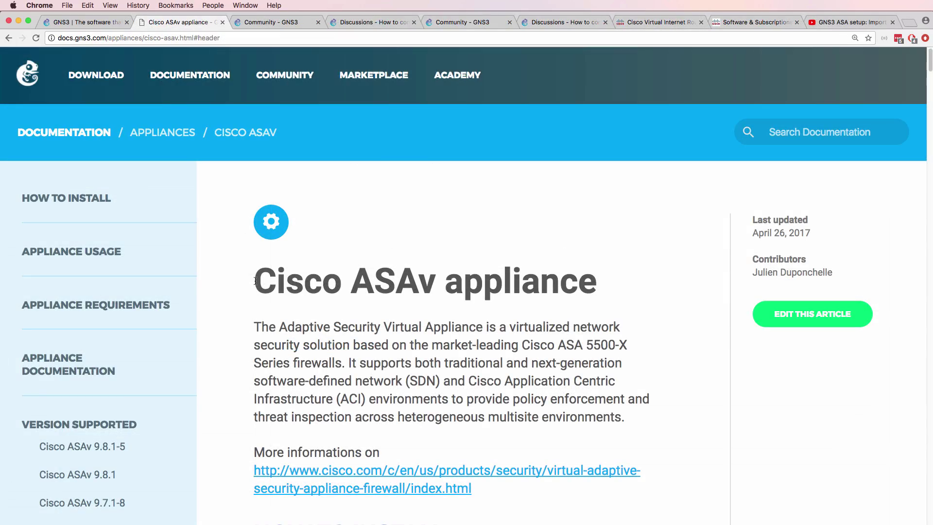
pyautogui.moveTo(254, 281); pyautogui.dragTo(434, 283)
pyautogui.scroll(-10, 451, 318)
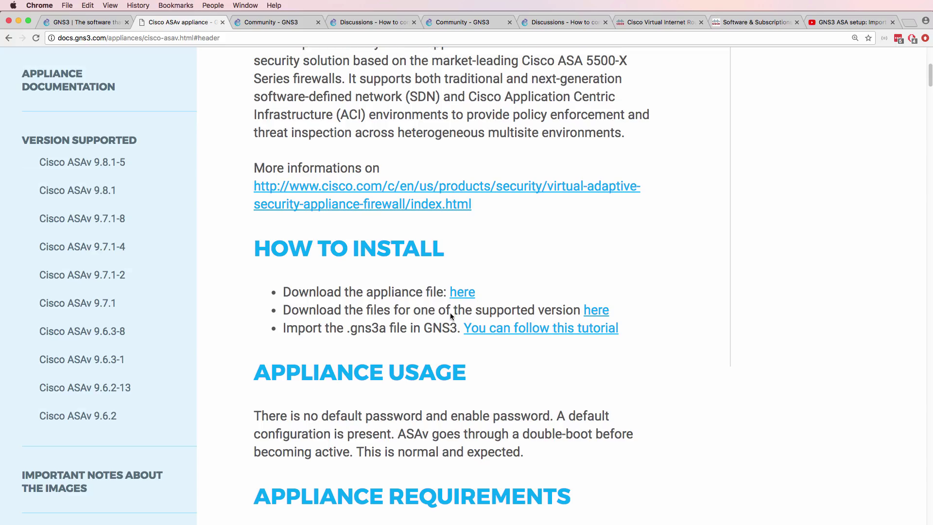
pyautogui.scroll(-8, 450, 315)
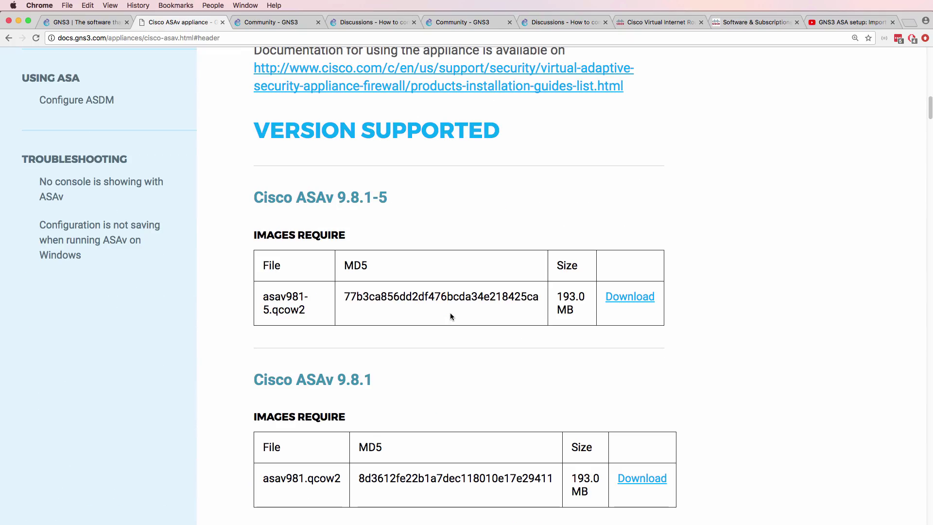
pyautogui.scroll(-1, 451, 315)
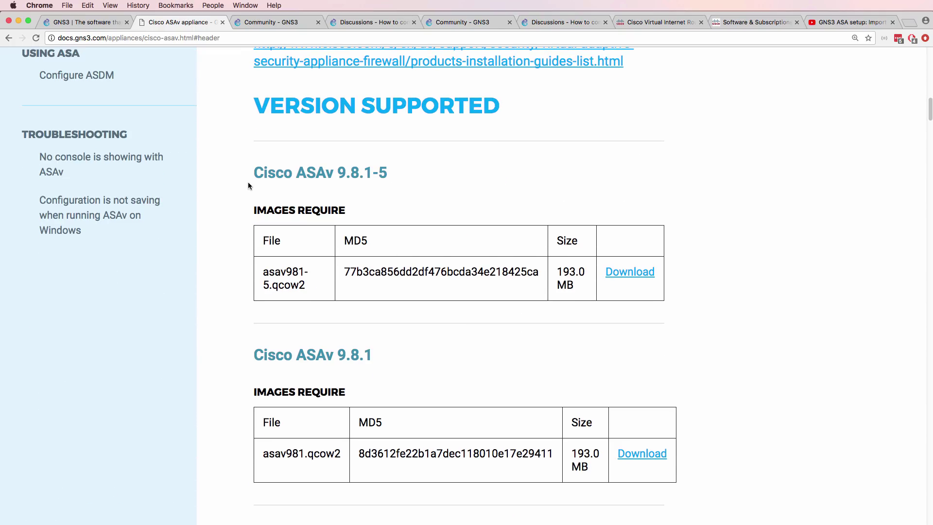
pyautogui.moveTo(246, 173); pyautogui.dragTo(412, 179)
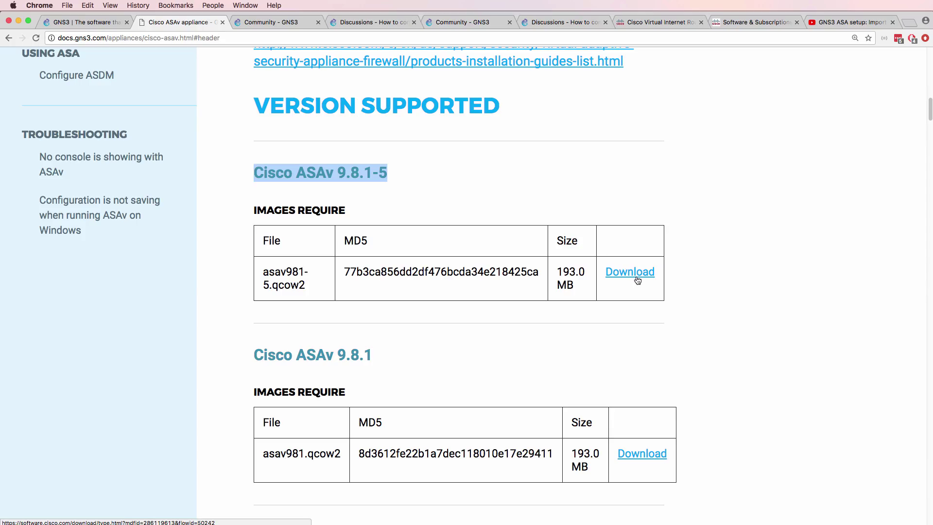
pyautogui.click(619, 272)
# - Read the remaining supported-version tables, then return to the Cisco download page
pyautogui.scroll(-3, 623, 286)
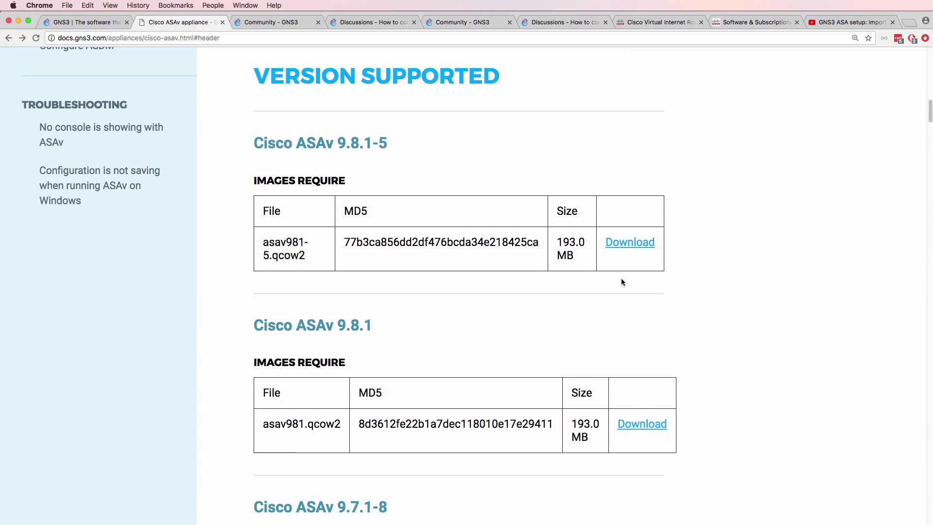
pyautogui.scroll(-5, 622, 282)
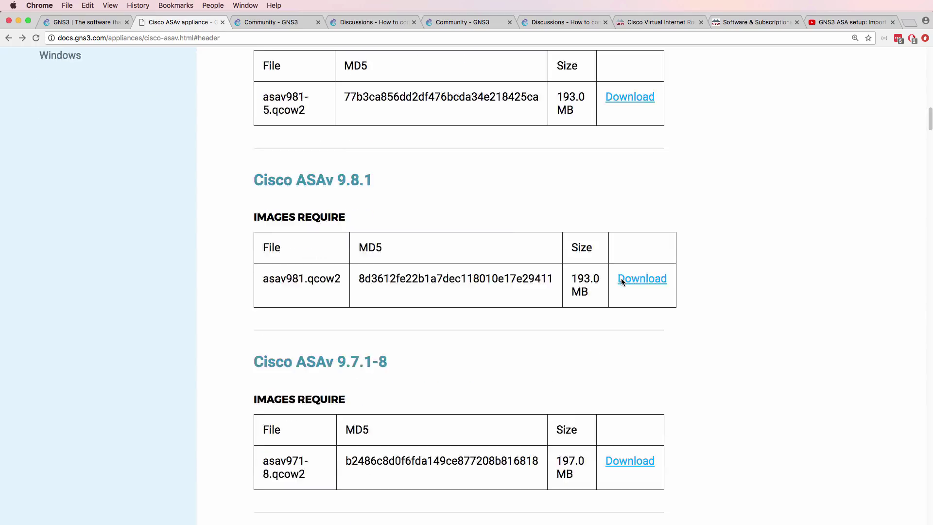
pyautogui.scroll(-1, 621, 279)
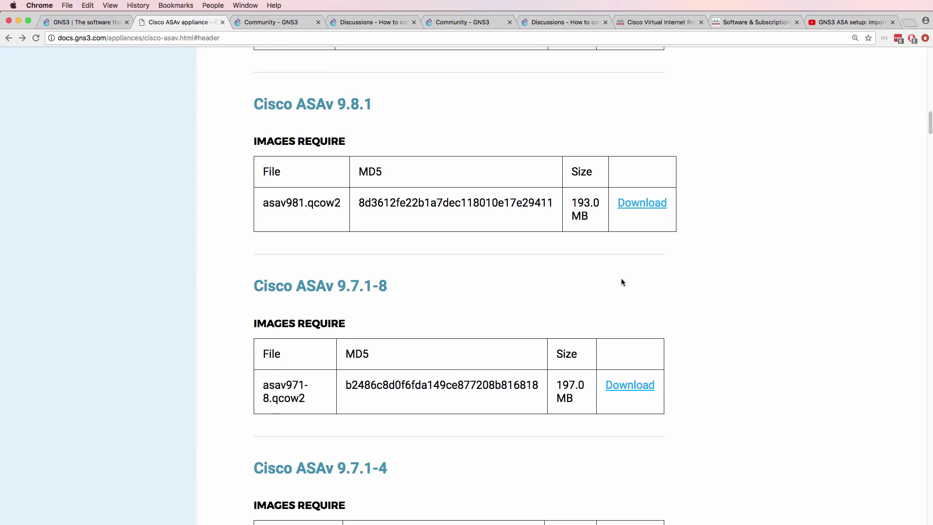
pyautogui.scroll(-5, 619, 282)
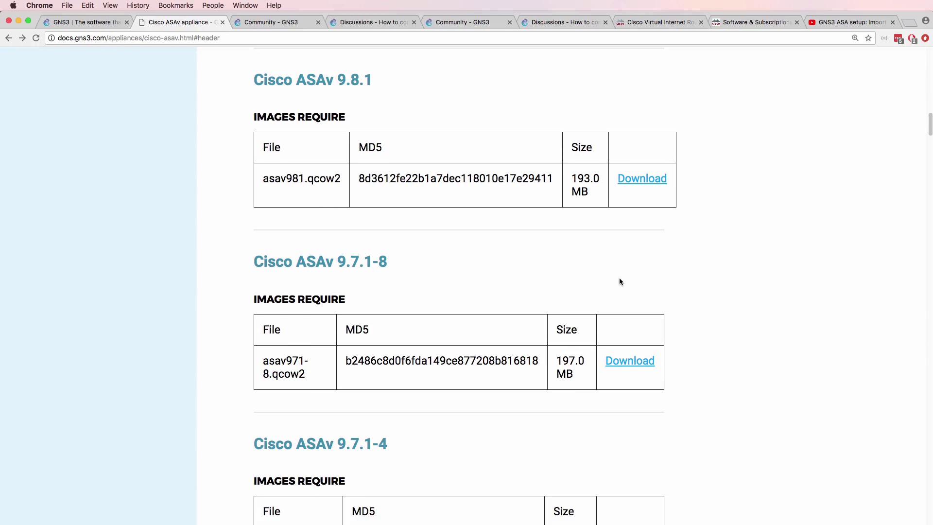
pyautogui.scroll(-7, 619, 278)
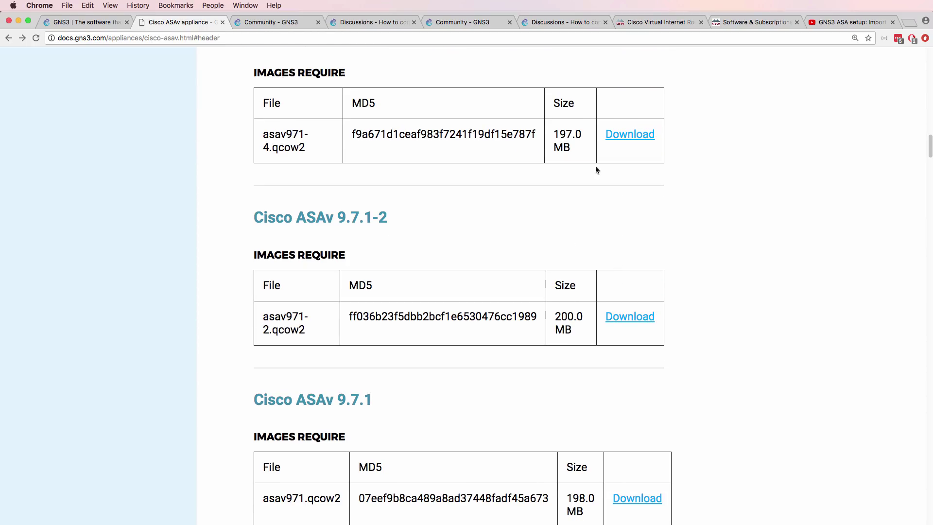
pyautogui.click(746, 21)
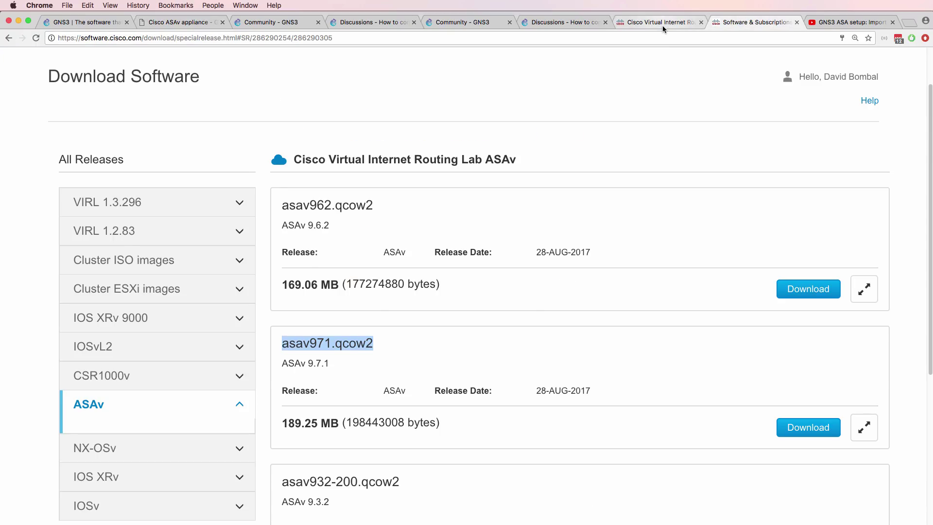
pyautogui.scroll(-2, 389, 259)
pyautogui.moveTo(389, 259); pyautogui.dragTo(278, 263)
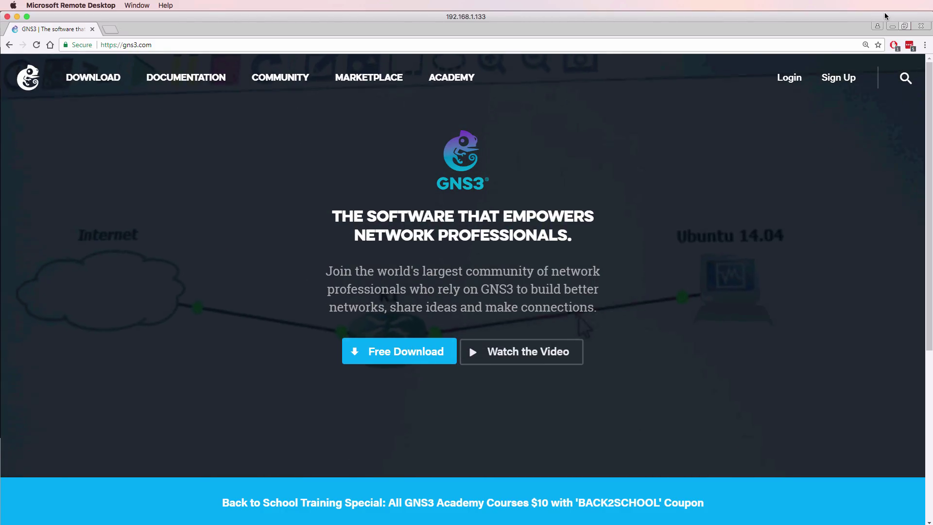
# - Search the GNS3 Marketplace appliances for 'asa' and open the Cisco ASAv entry
pyautogui.click(360, 80)
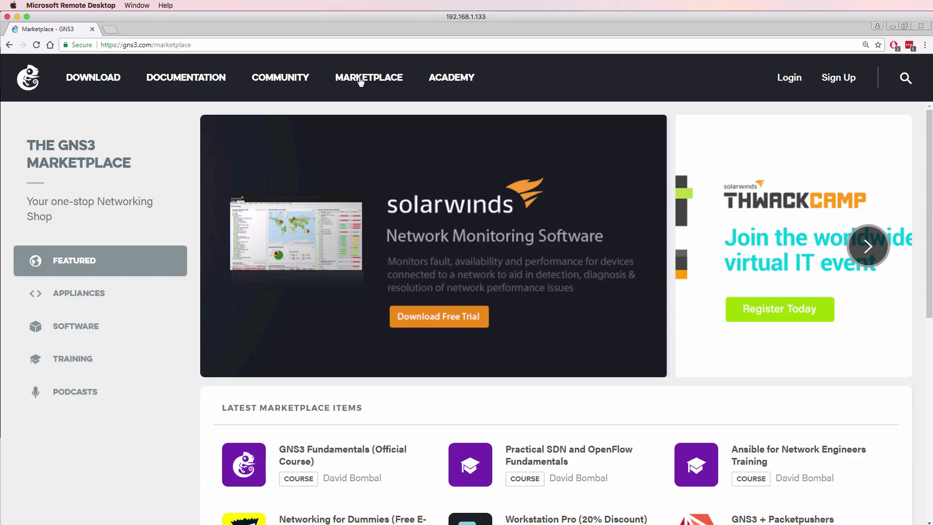
pyautogui.click(78, 298)
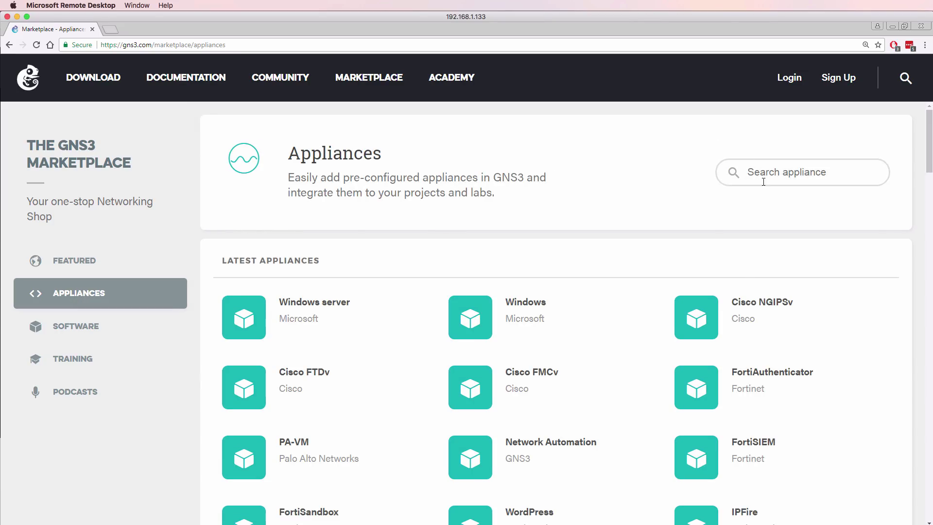
pyautogui.write('asa')
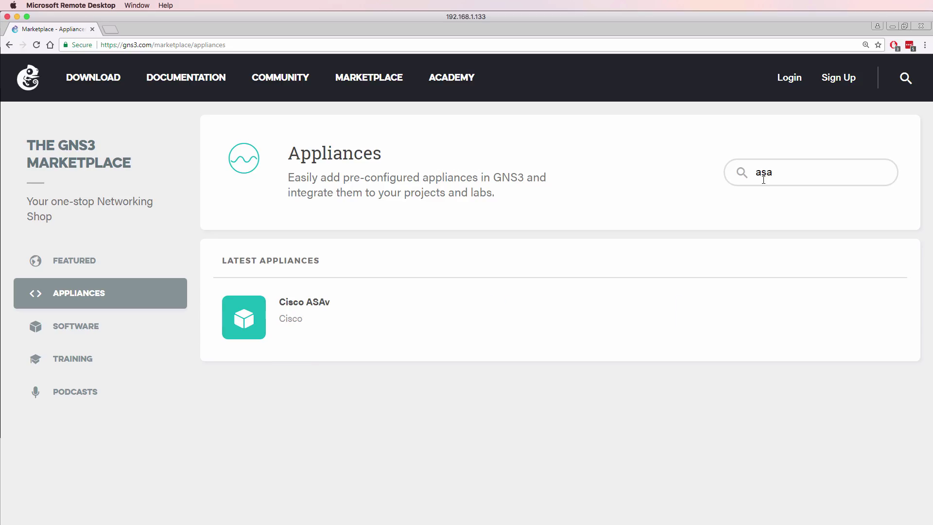
pyautogui.click(280, 319)
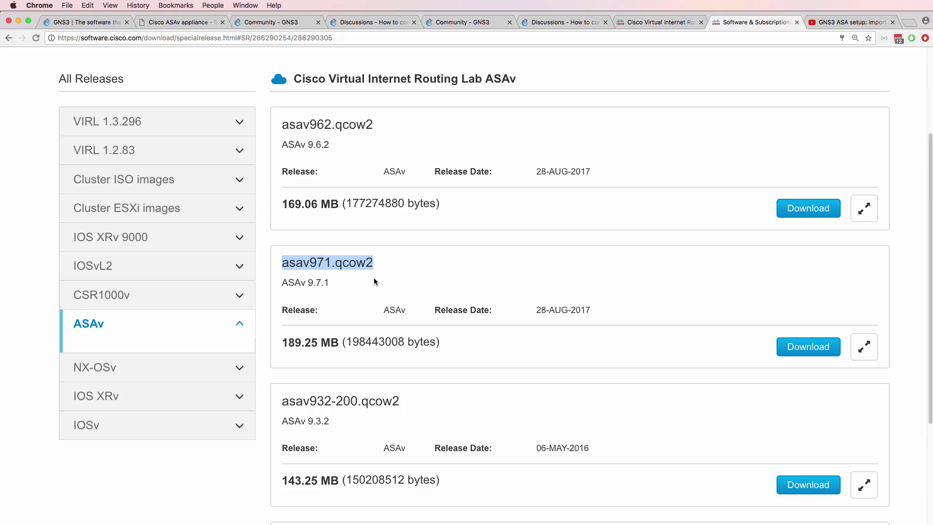
# - Download asav971.qcow2 from the ASAv image list, accepting the licence agreement
pyautogui.click(380, 258)
pyautogui.moveTo(380, 260); pyautogui.dragTo(279, 265)
pyautogui.scroll(3, 427, 280)
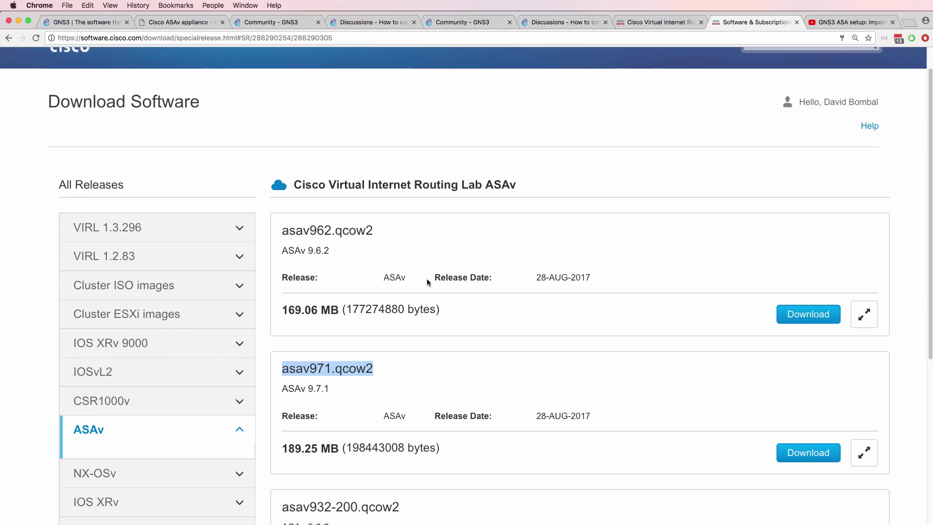
pyautogui.click(133, 443)
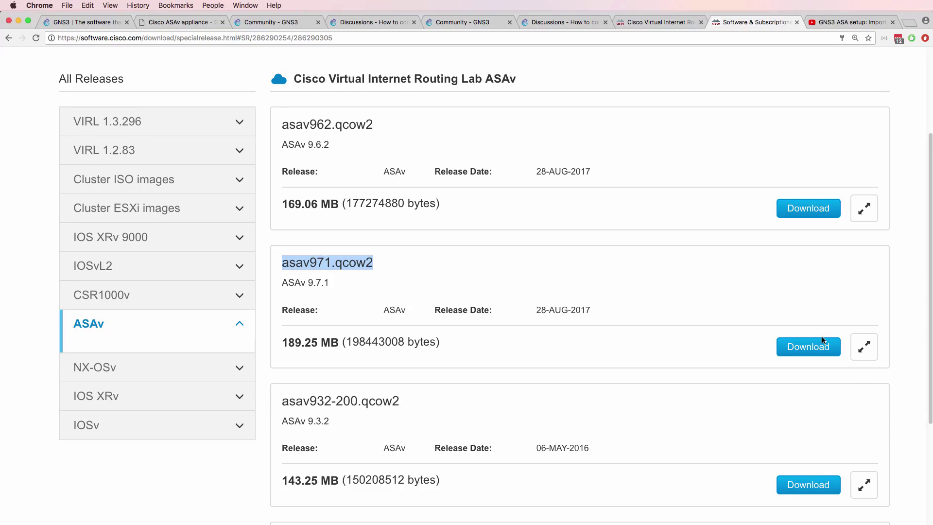
pyautogui.click(802, 354)
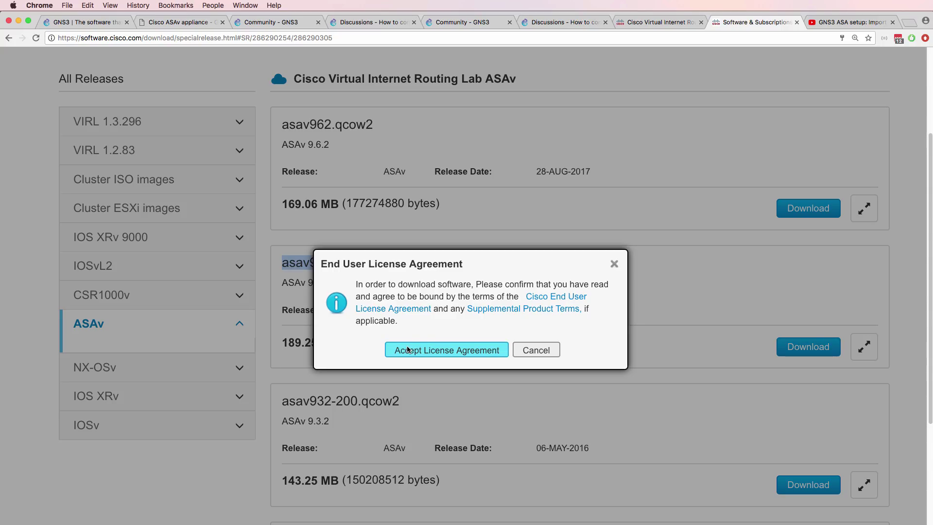
pyautogui.click(407, 350)
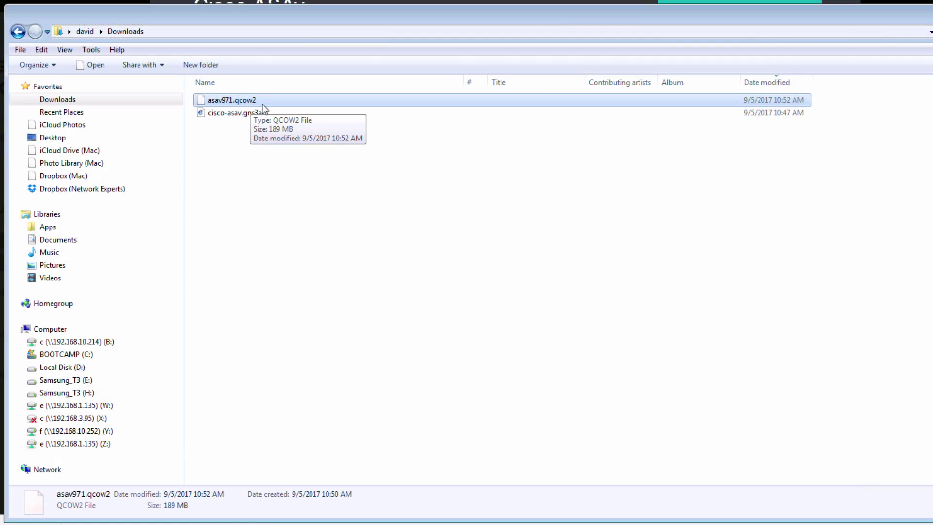
# - Select cisco-asav.gns3a in Downloads to check its details beside asav971.qcow2
pyautogui.click(257, 114)
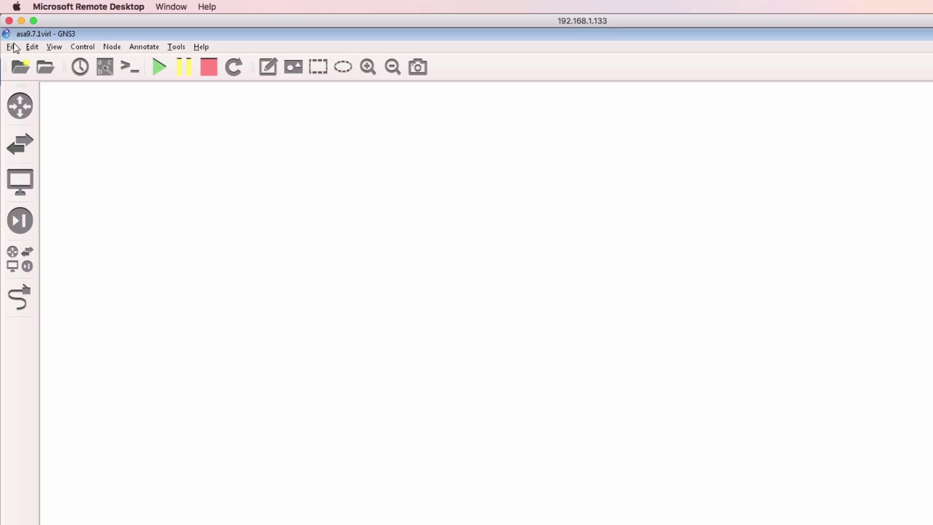
# - Import the cisco-asav.gns3a appliance file from Downloads via File > Import appliance
pyautogui.click(11, 47)
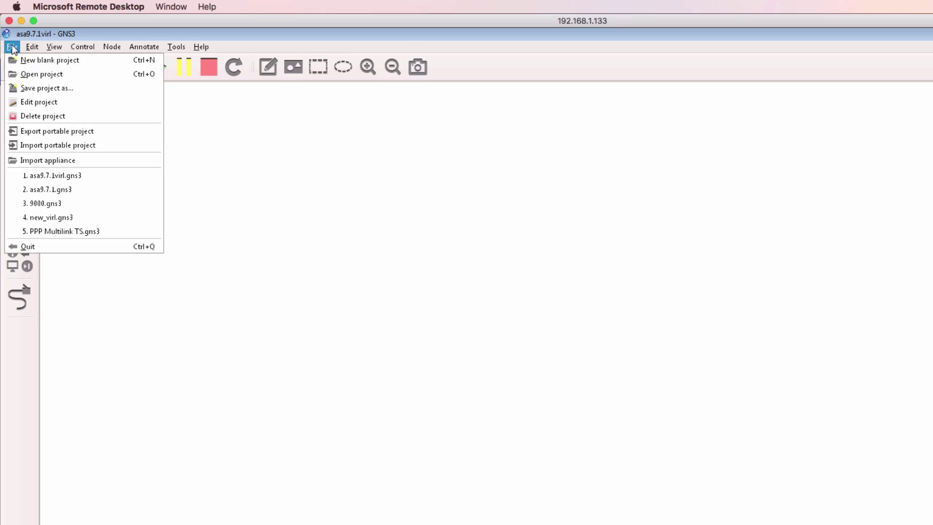
pyautogui.click(40, 162)
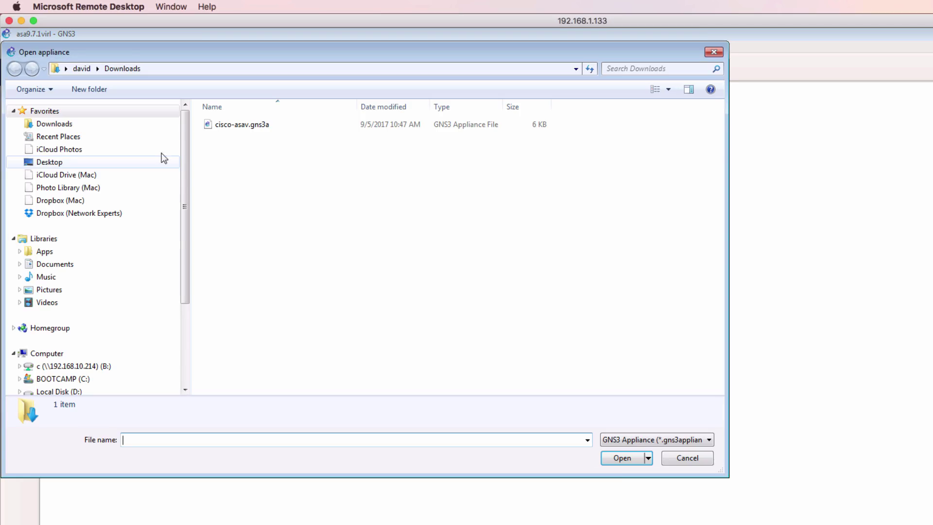
pyautogui.click(241, 127)
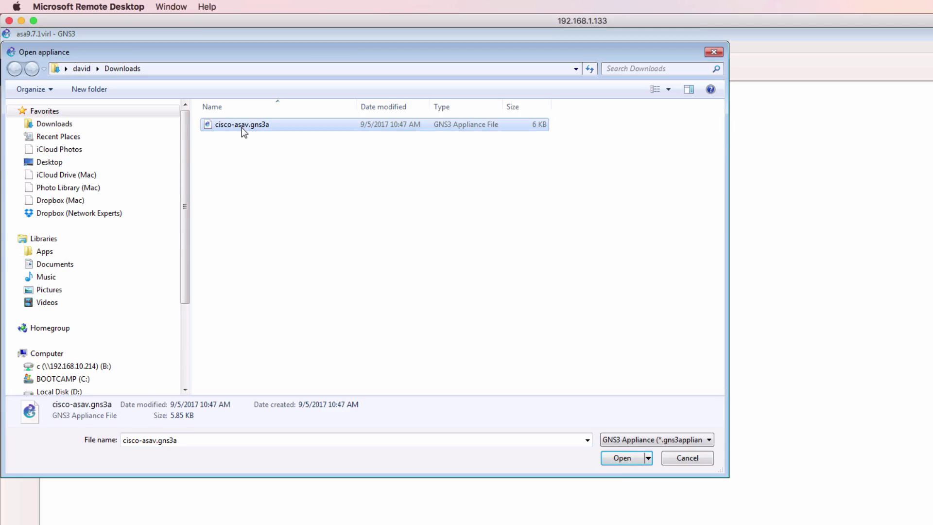
pyautogui.click(300, 136)
pyautogui.click(301, 127)
pyautogui.click(619, 457)
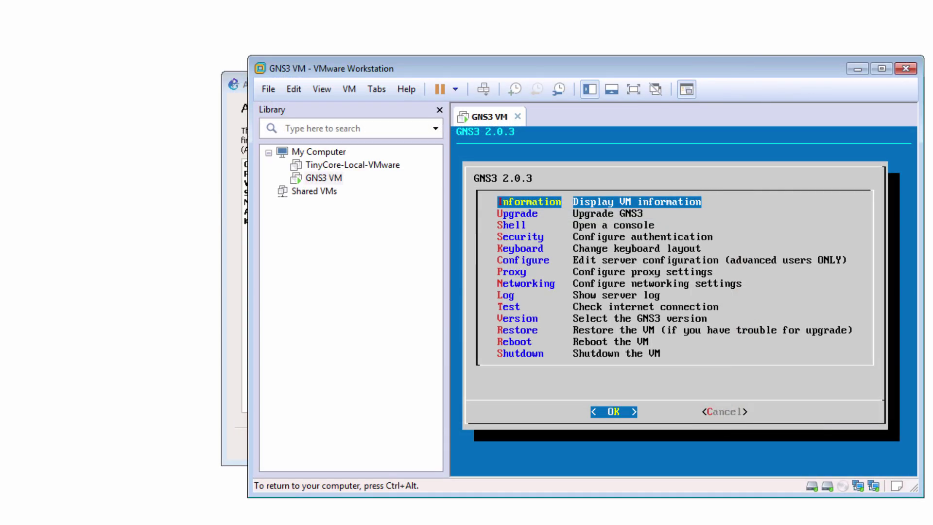
pyautogui.press('Return')
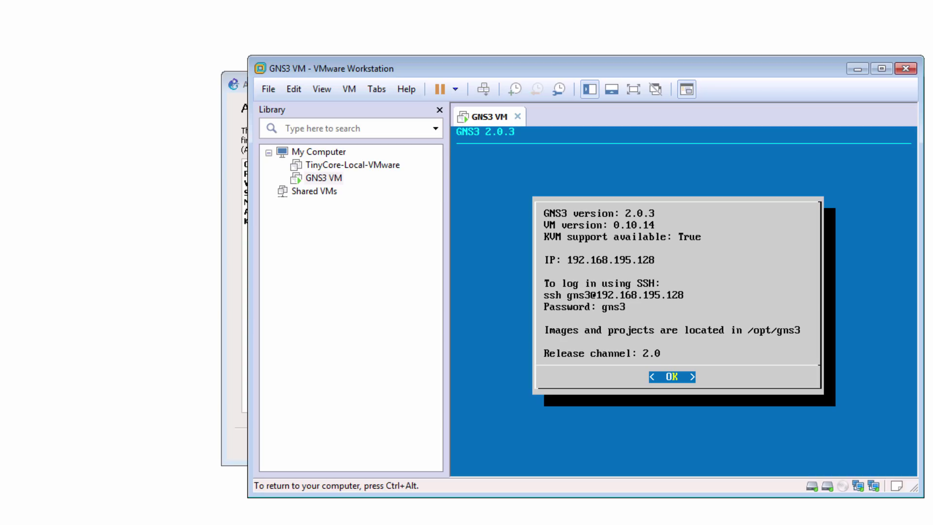
pyautogui.hotkey('ctrl', 'alt')
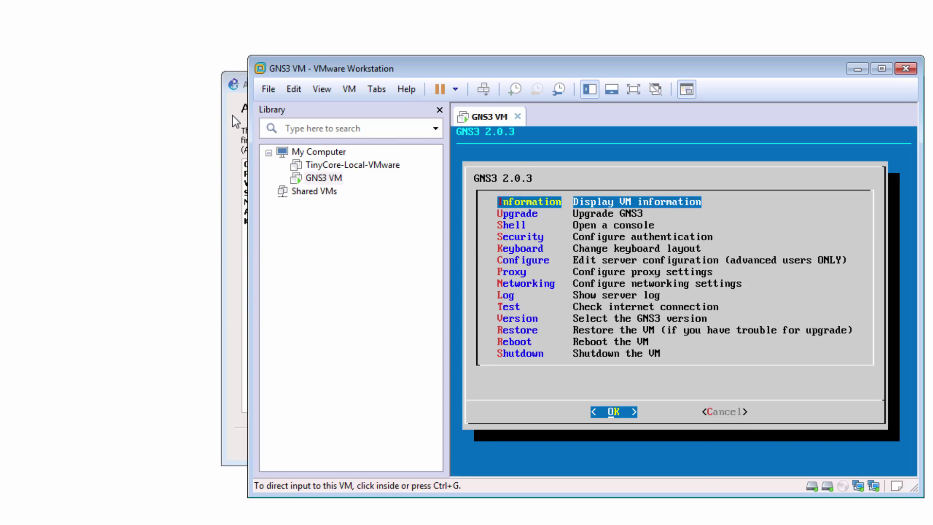
# - Set the ASAv appliance to run on the GNS3 VM and reach the required files list
pyautogui.click(233, 115)
pyautogui.click(655, 445)
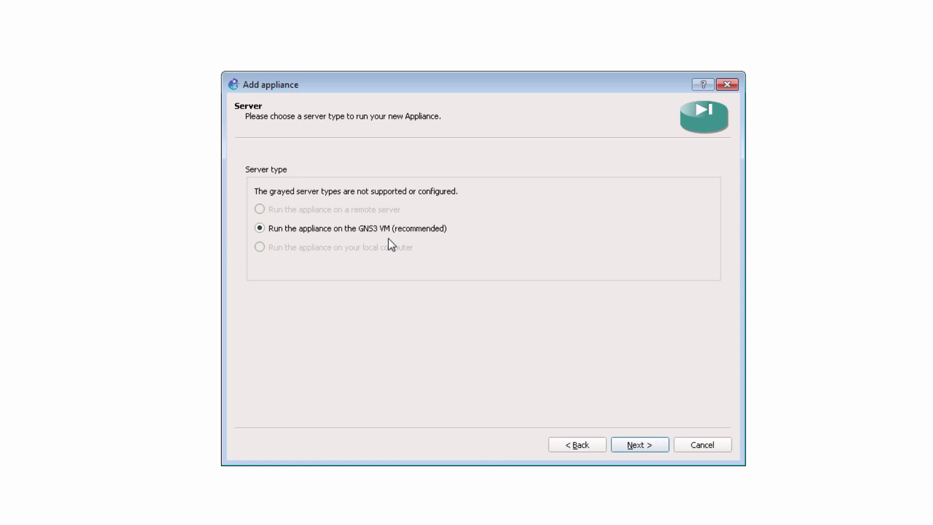
pyautogui.click(638, 446)
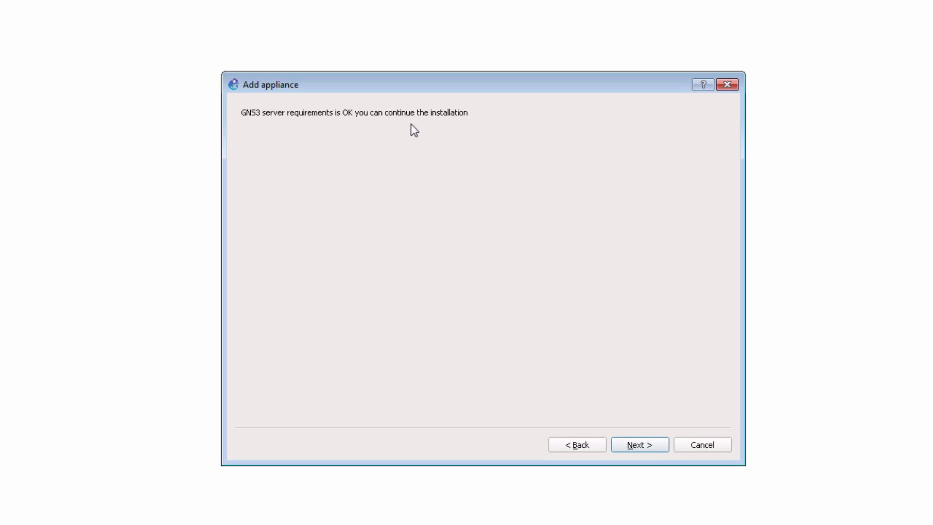
pyautogui.click(650, 447)
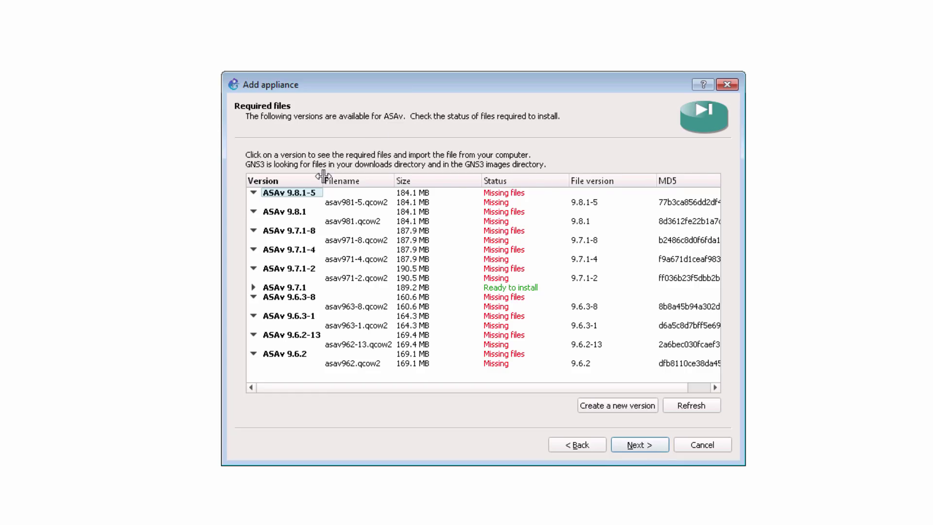
# - Compare the listed ASAv versions and select 9.7.1, whose asav971.qcow2 image is found
pyautogui.moveTo(324, 176); pyautogui.dragTo(352, 175)
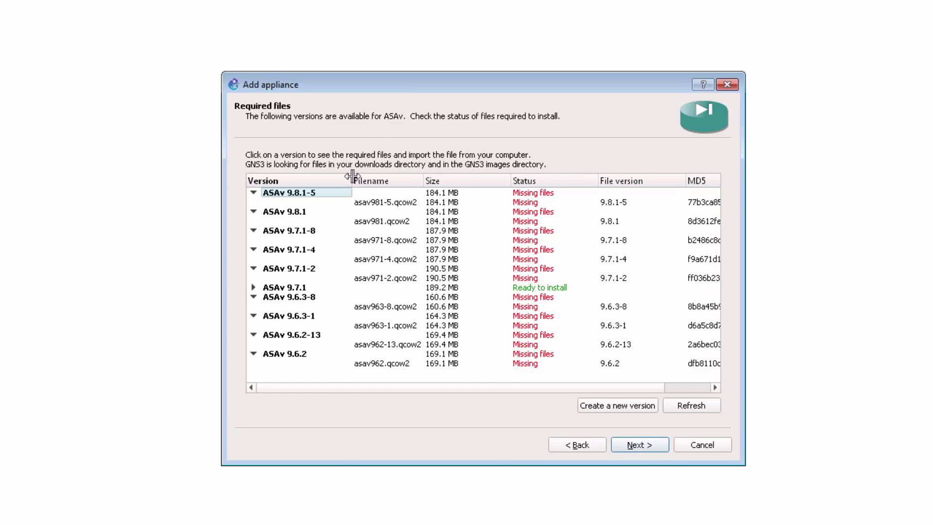
pyautogui.click(282, 289)
pyautogui.click(253, 287)
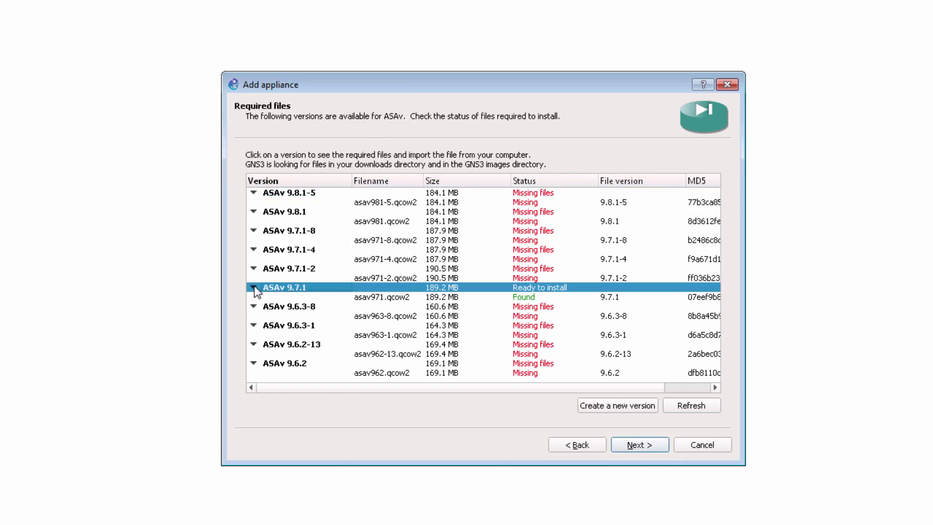
pyautogui.click(336, 297)
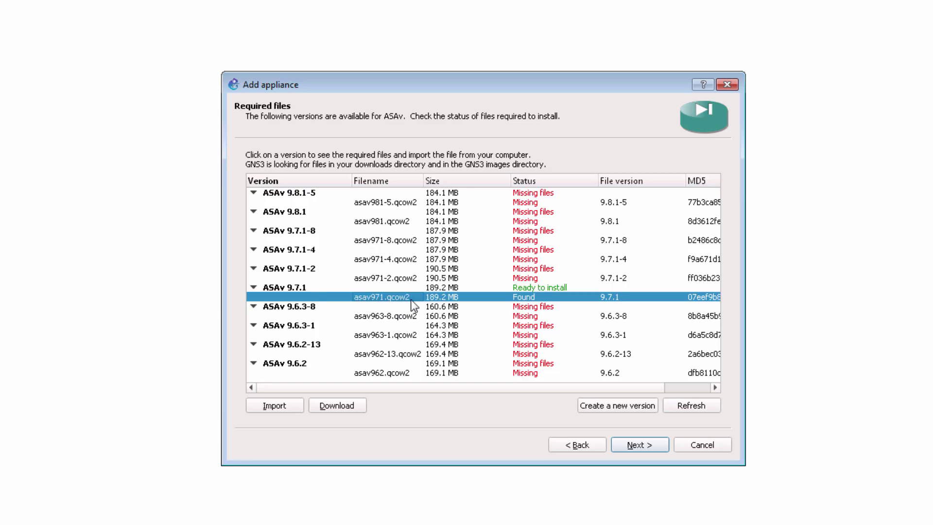
pyautogui.click(409, 288)
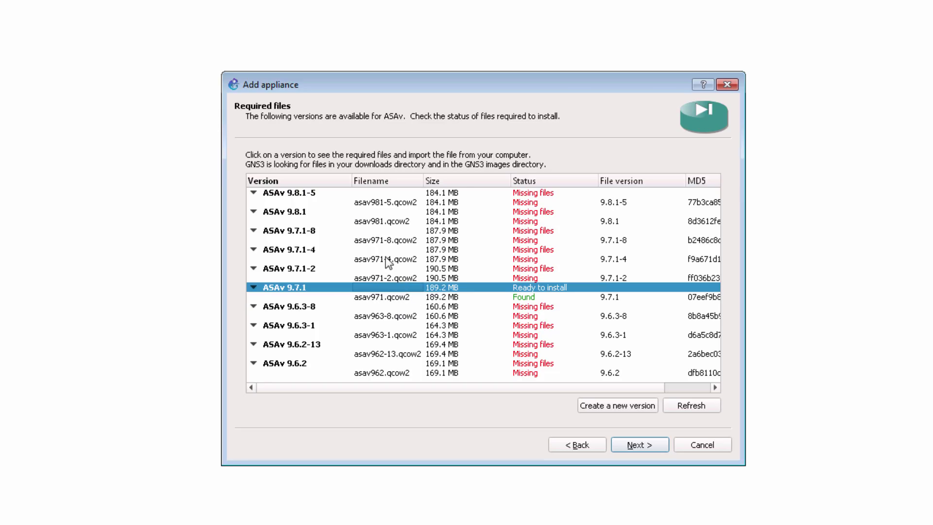
pyautogui.click(335, 193)
pyautogui.click(338, 213)
pyautogui.click(337, 231)
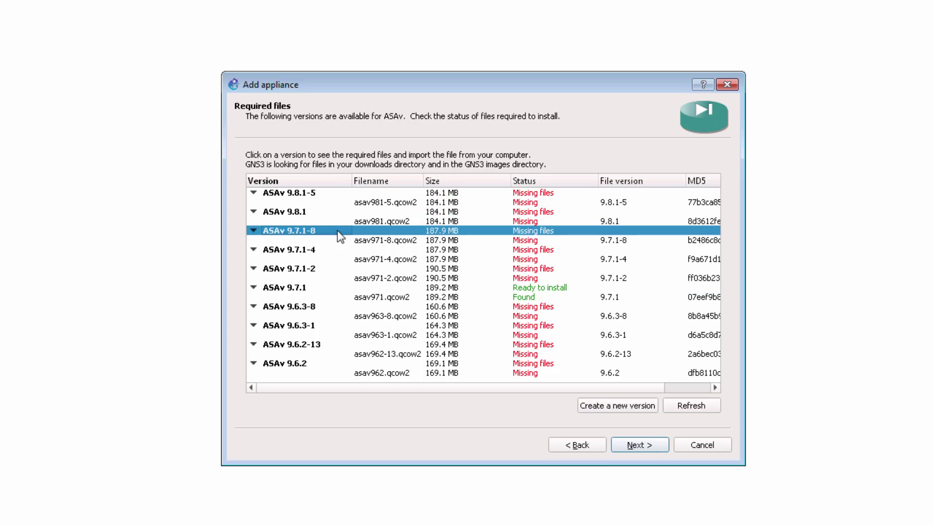
pyautogui.click(334, 289)
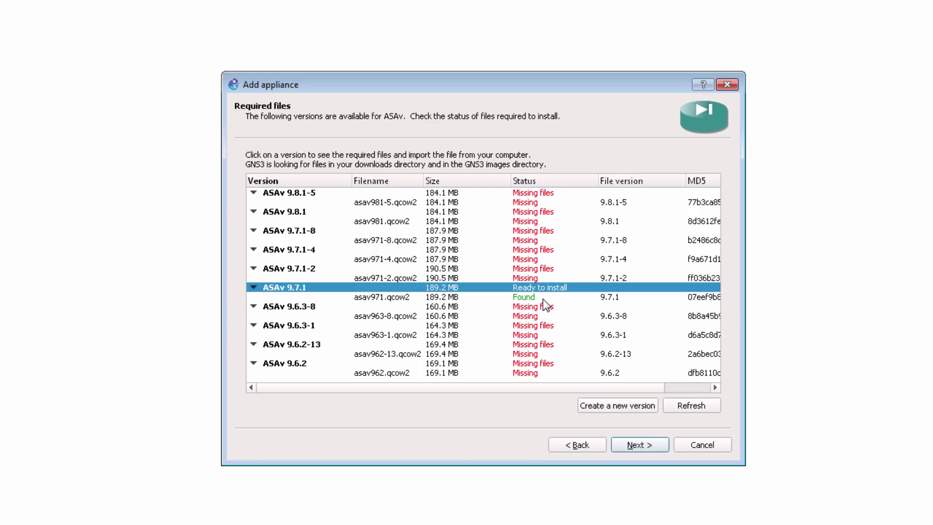
# - Confirm installing Cisco ASAv 9.7.1, accept the Qemu binary, and review 8 adapters and 2048 RAM
pyautogui.click(651, 447)
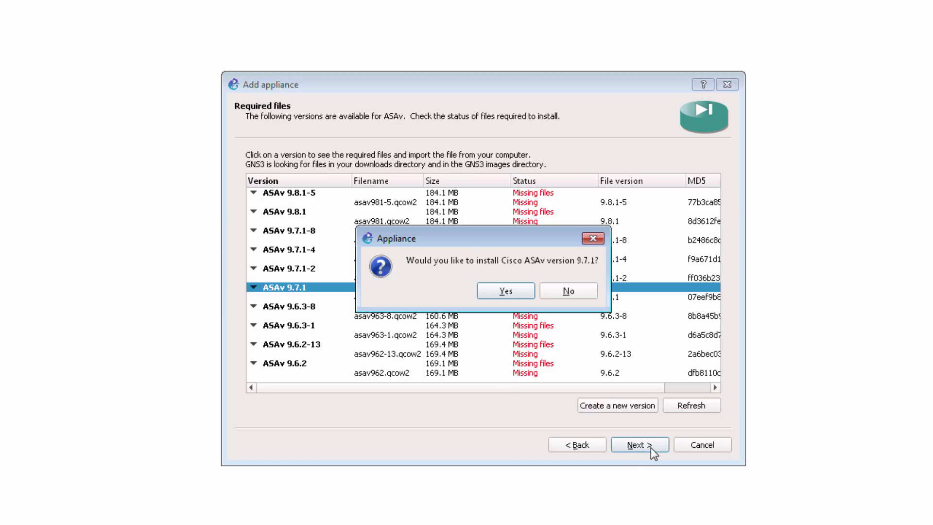
pyautogui.click(523, 290)
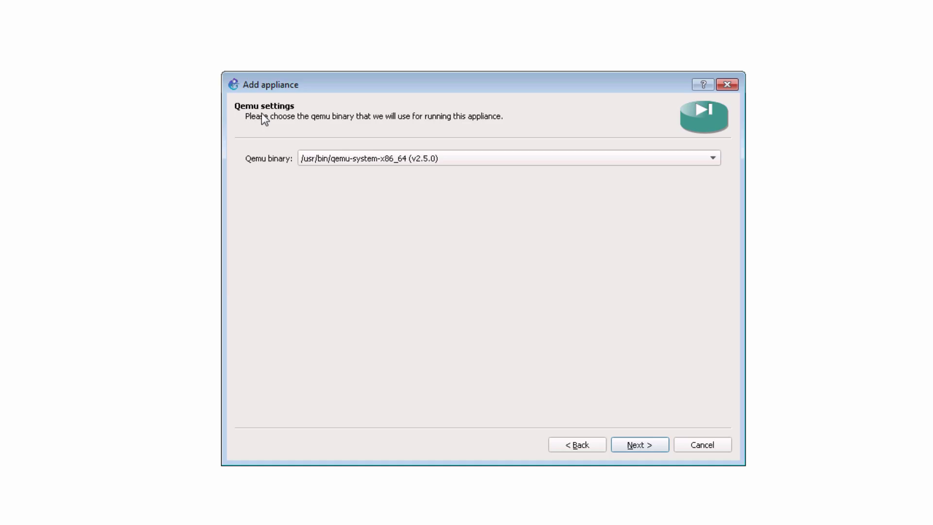
pyautogui.click(654, 450)
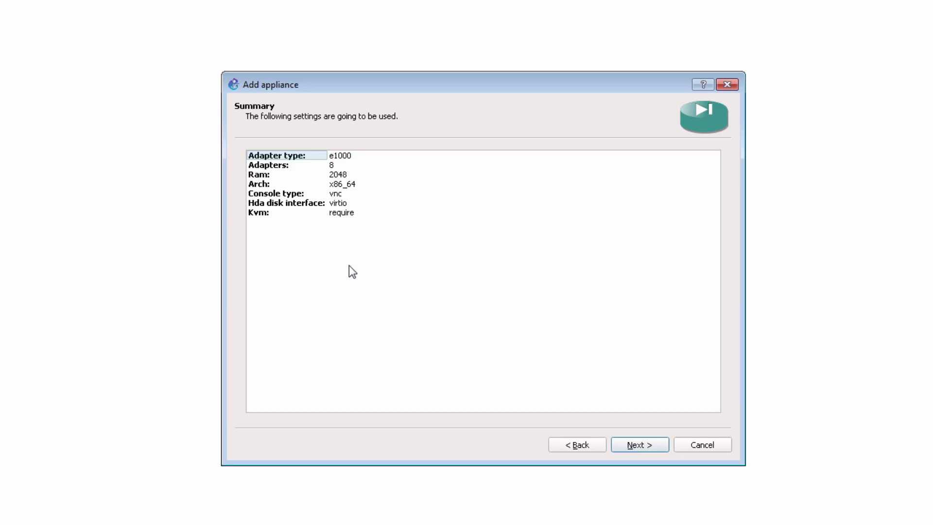
pyautogui.click(294, 168)
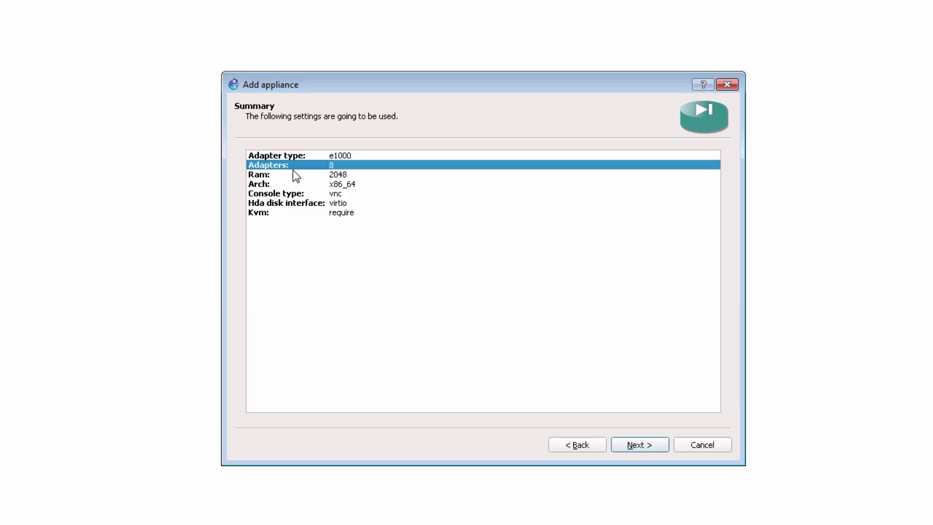
pyautogui.click(291, 178)
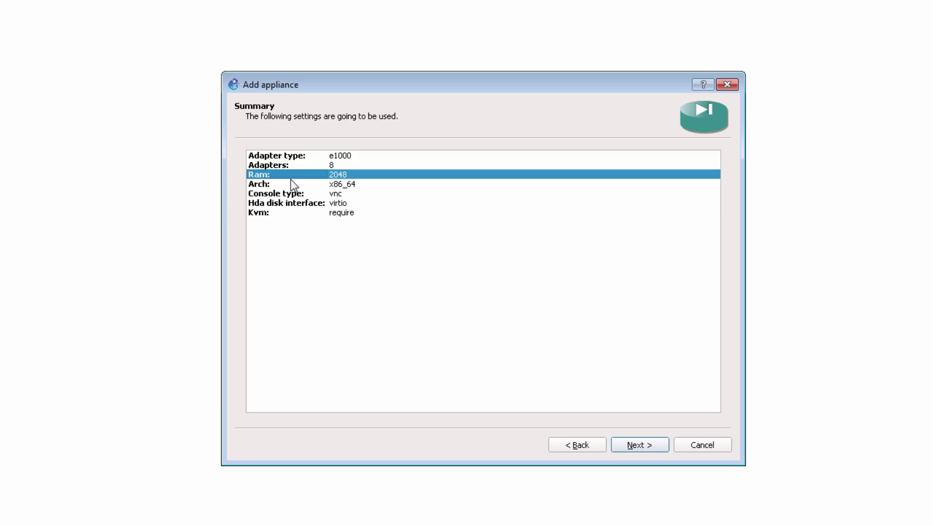
pyautogui.hotkey('alt', 'Tab')
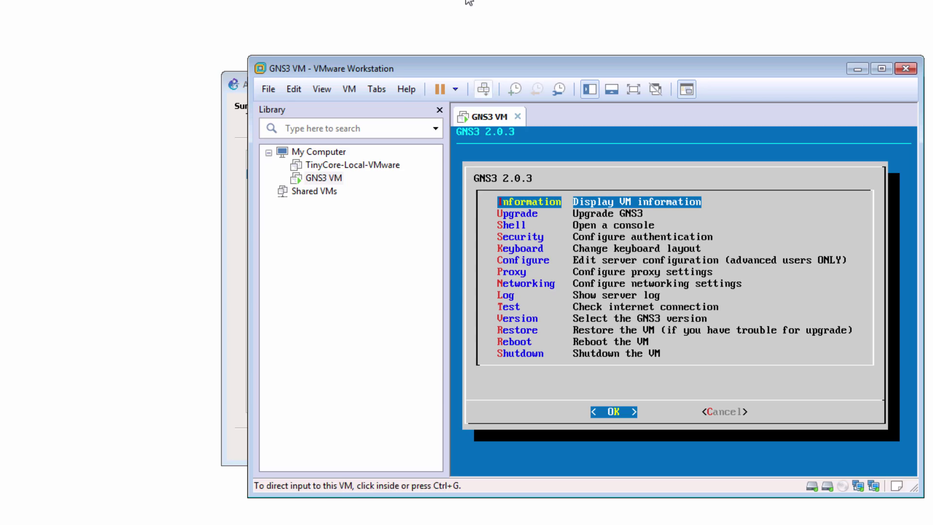
pyautogui.rightClick(334, 187)
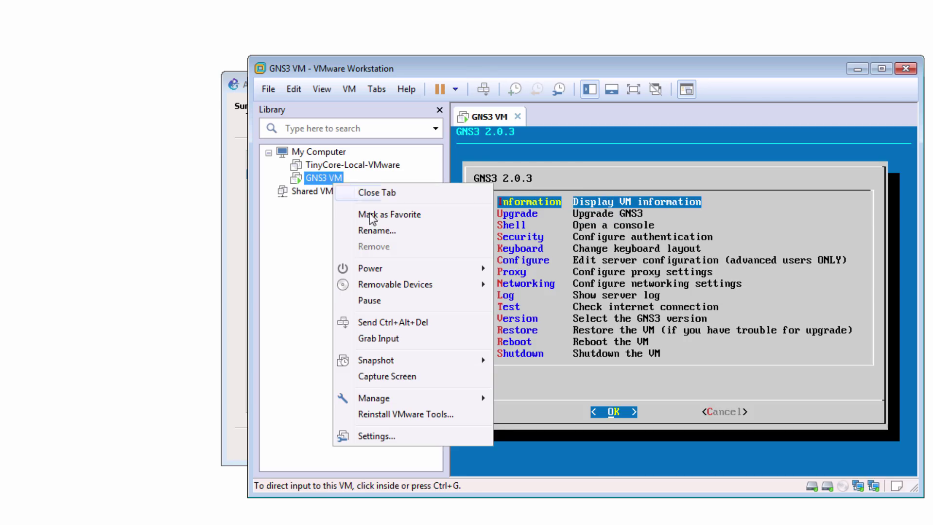
pyautogui.click(447, 435)
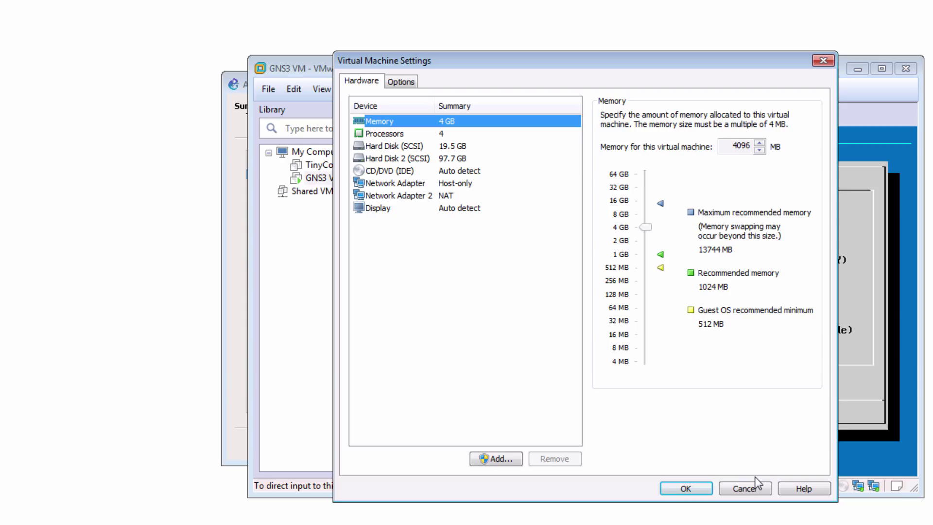
pyautogui.click(744, 489)
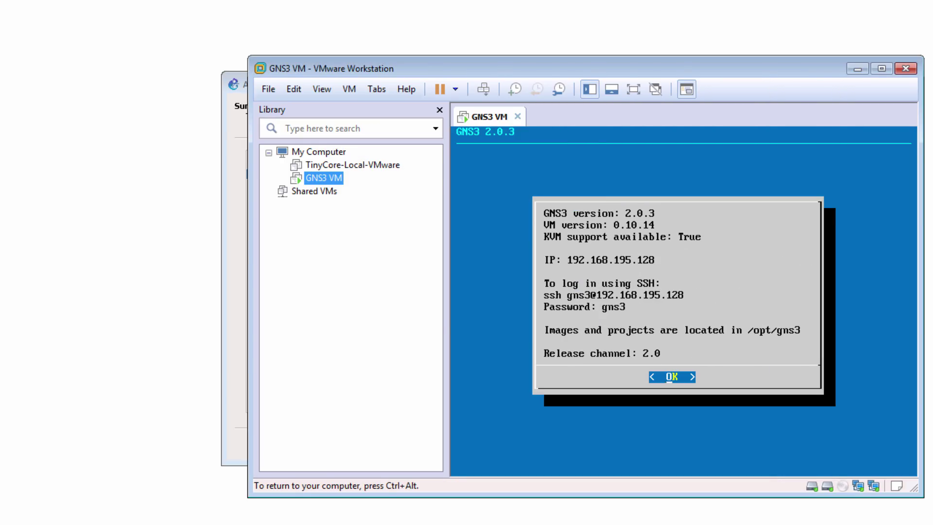
pyautogui.hotkey('ctrl', 'alt')
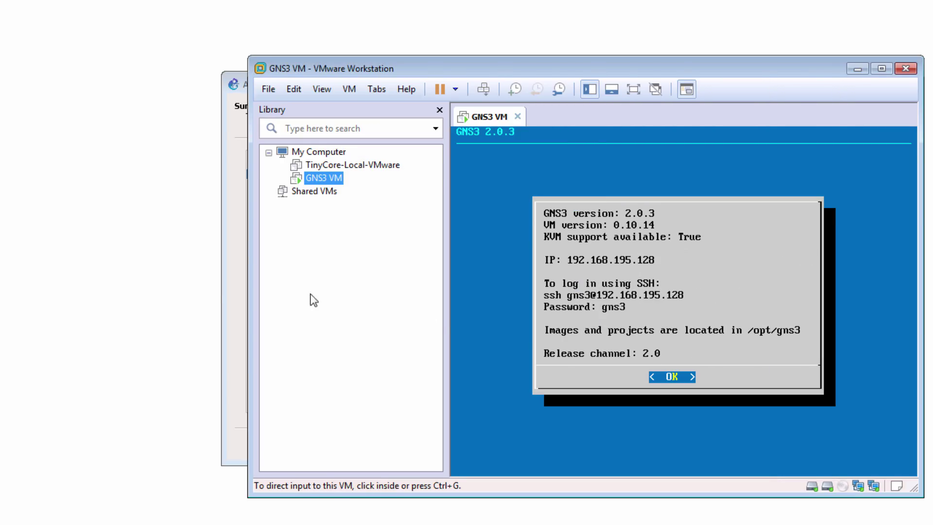
pyautogui.click(241, 311)
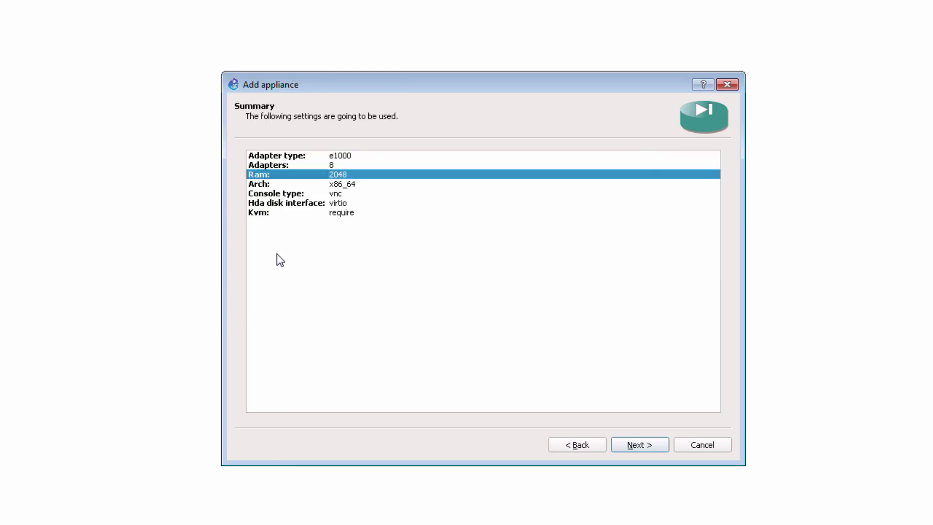
# - Check the summary's vnc console type and KVM requirement, then continue
pyautogui.click(333, 195)
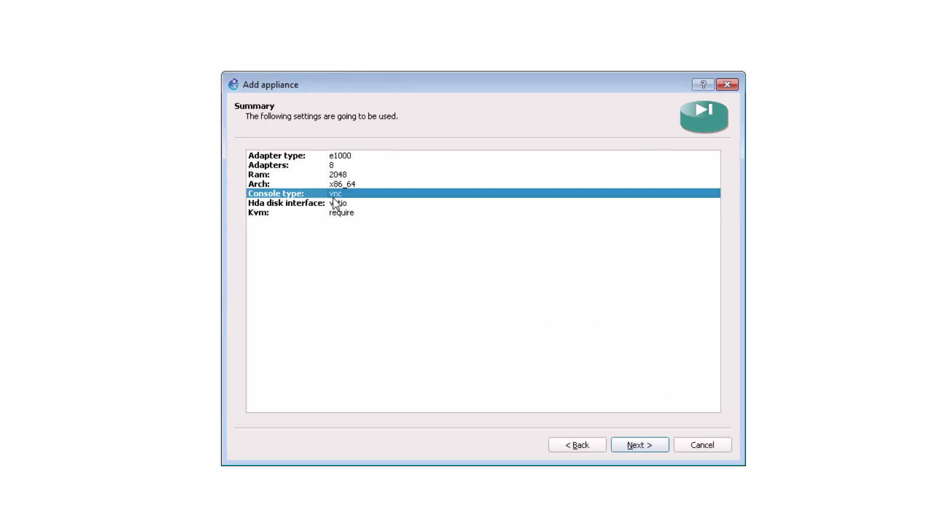
pyautogui.click(367, 212)
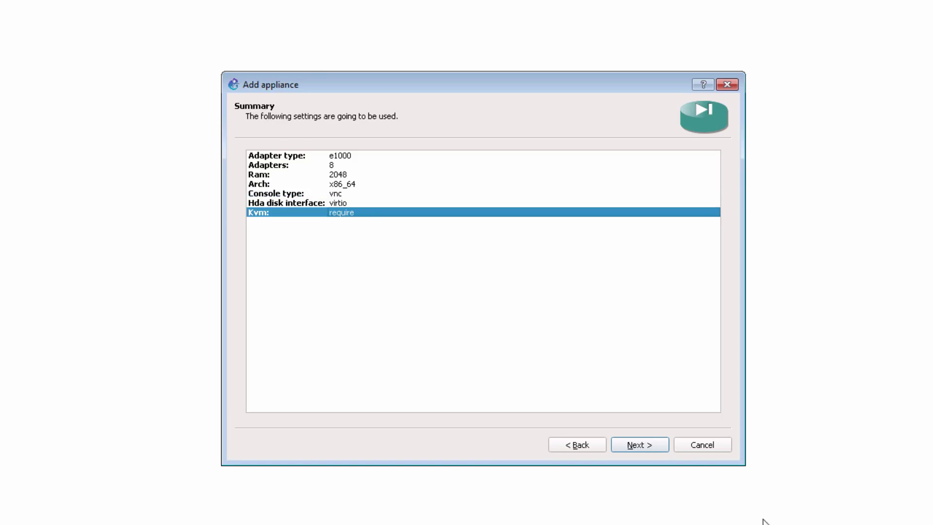
pyautogui.click(646, 448)
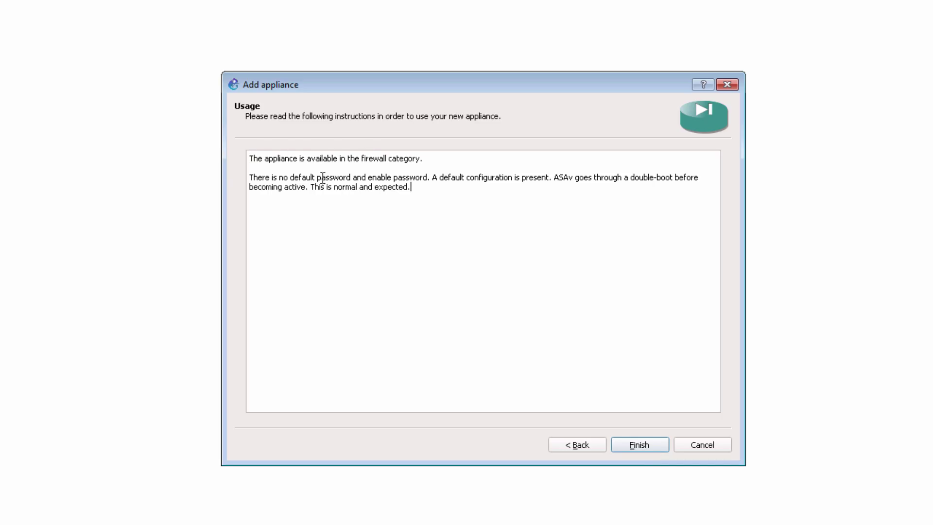
# - Read the usage notes on passwords, default configuration and double-boot, then finish the installation
pyautogui.moveTo(250, 178); pyautogui.dragTo(493, 199)
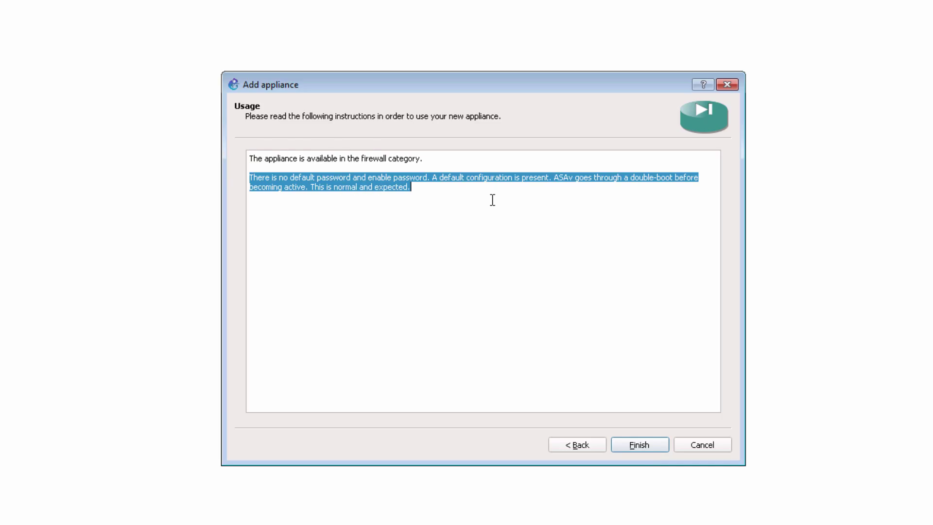
pyautogui.moveTo(430, 177); pyautogui.dragTo(648, 196)
pyautogui.click(648, 196)
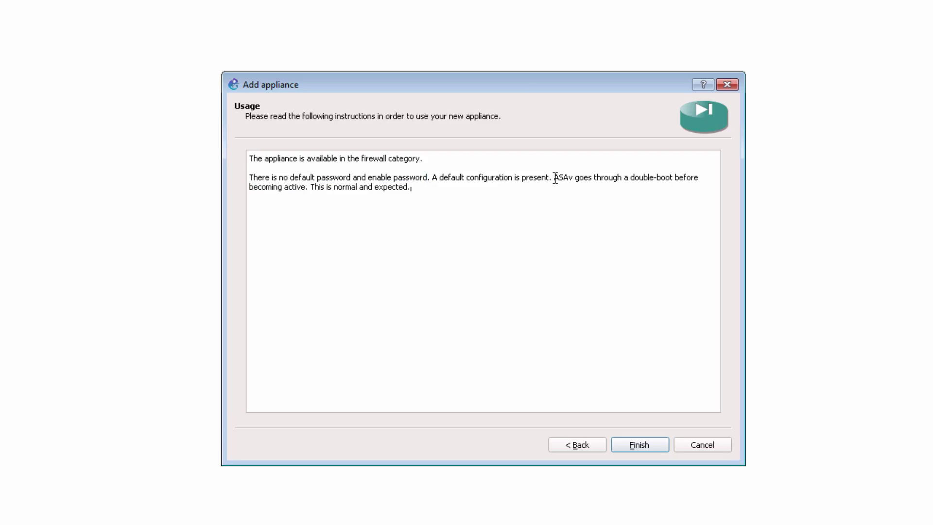
pyautogui.moveTo(554, 179); pyautogui.dragTo(564, 199)
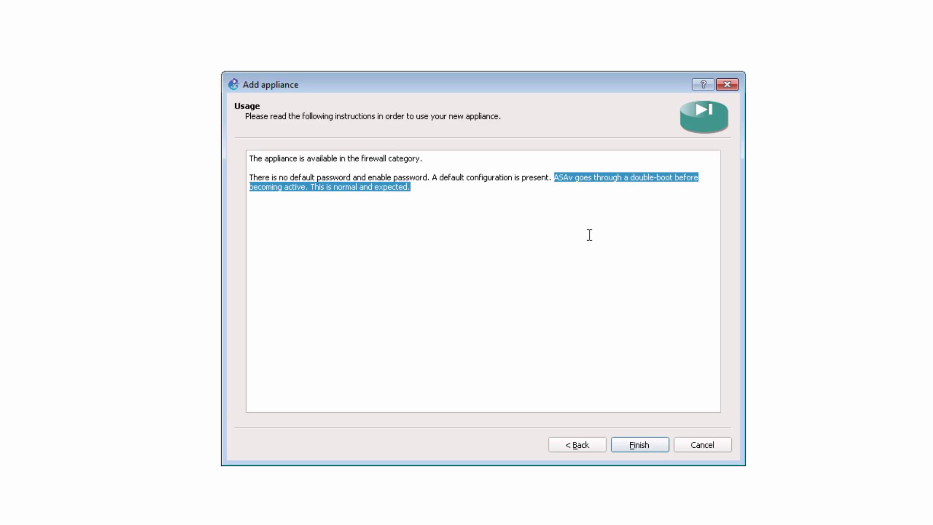
pyautogui.click(631, 444)
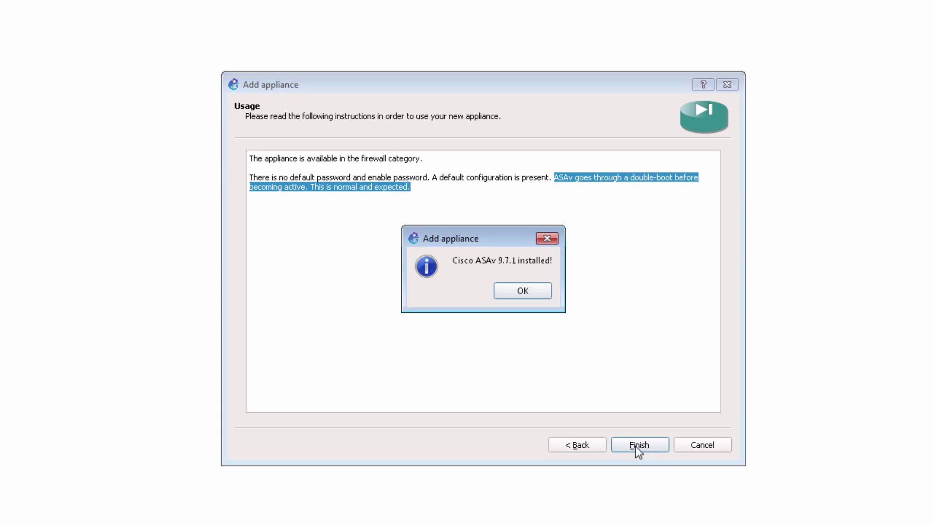
# - Place a Cisco ASAv 9.7.1 firewall node on the zoomed-in canvas
pyautogui.click(514, 297)
pyautogui.click(15, 226)
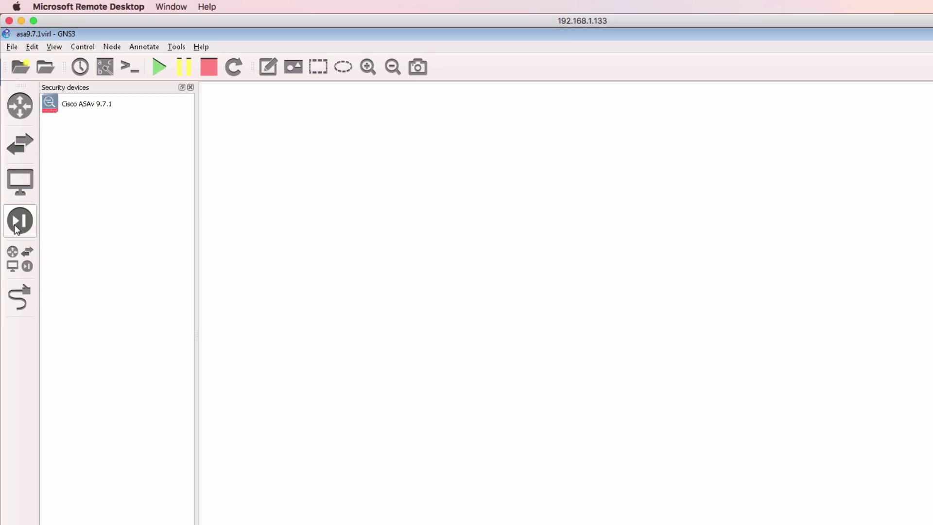
pyautogui.click(84, 107)
pyautogui.moveTo(83, 104); pyautogui.dragTo(567, 202)
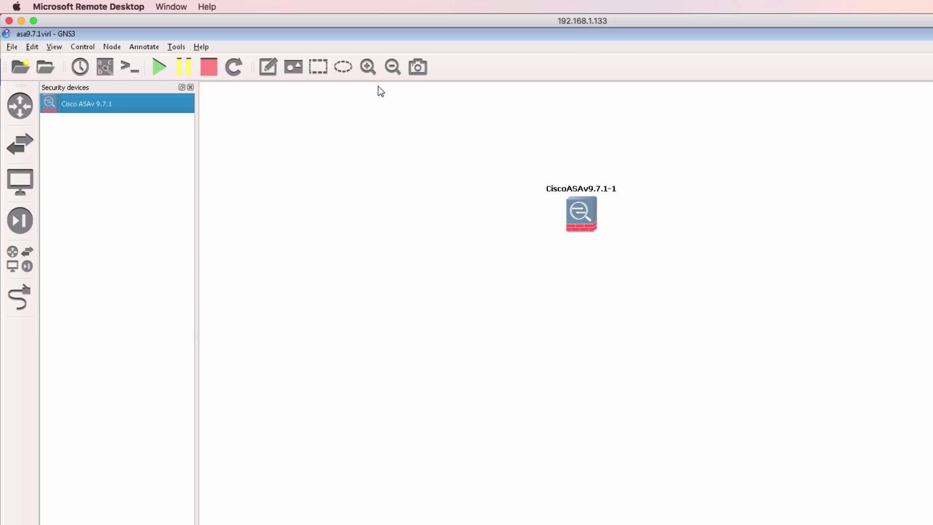
pyautogui.click(368, 68)
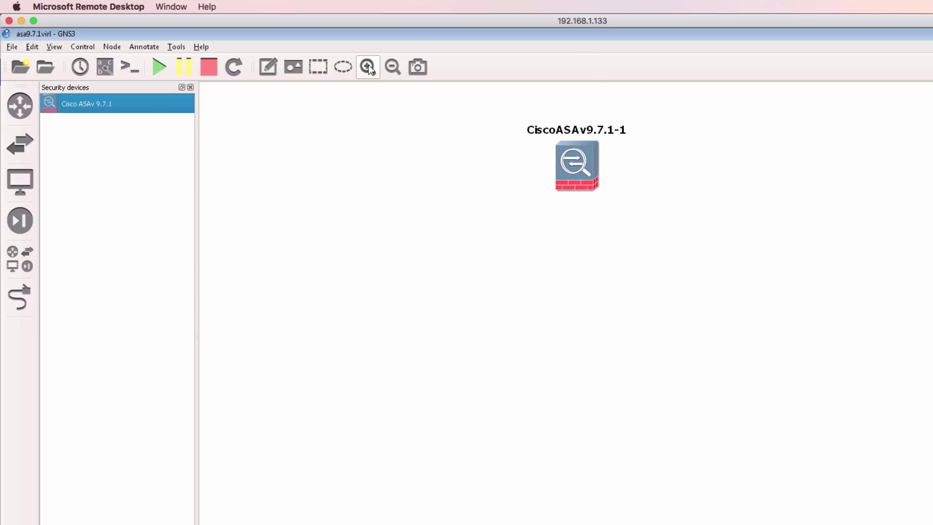
pyautogui.click(367, 67)
pyautogui.moveTo(567, 136); pyautogui.dragTo(479, 192)
pyautogui.click(190, 88)
# - Add a c3725 router, R1, to the left of the ASA
pyautogui.click(19, 107)
pyautogui.click(71, 100)
pyautogui.moveTo(96, 98); pyautogui.dragTo(220, 142)
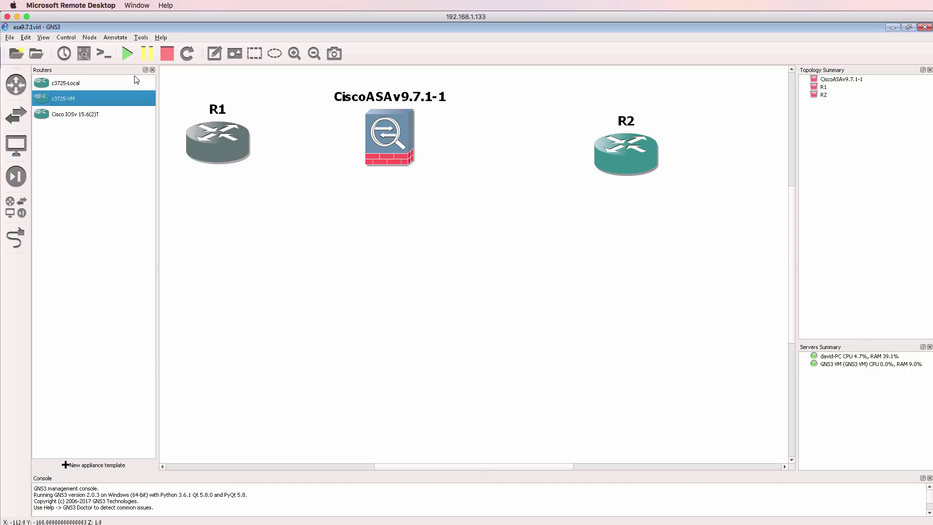
# - Link R1 f0/0 to the ASA's Gi0/1 and the ASA's Gi0/0 to R2 f0/0
pyautogui.moveTo(374, 162); pyautogui.dragTo(402, 165)
pyautogui.click(16, 238)
pyautogui.click(238, 139)
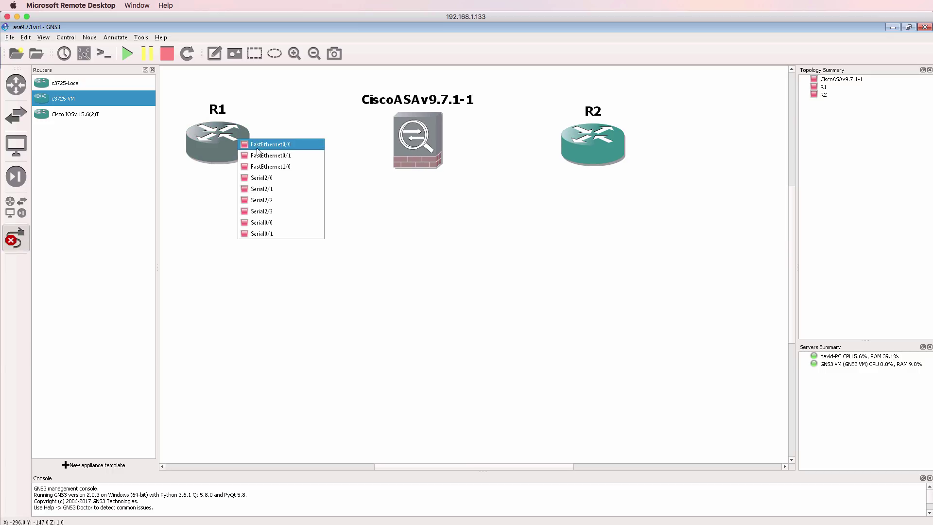
pyautogui.click(258, 149)
pyautogui.click(413, 141)
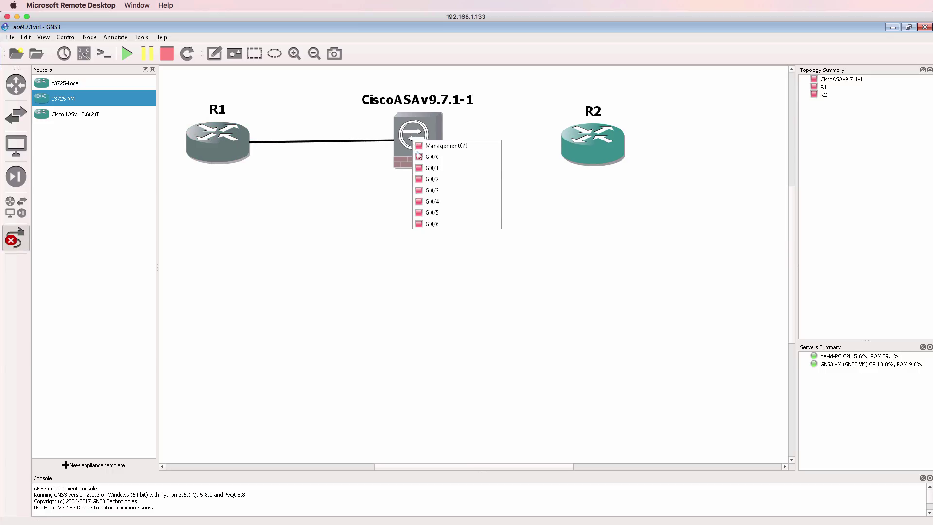
pyautogui.click(421, 157)
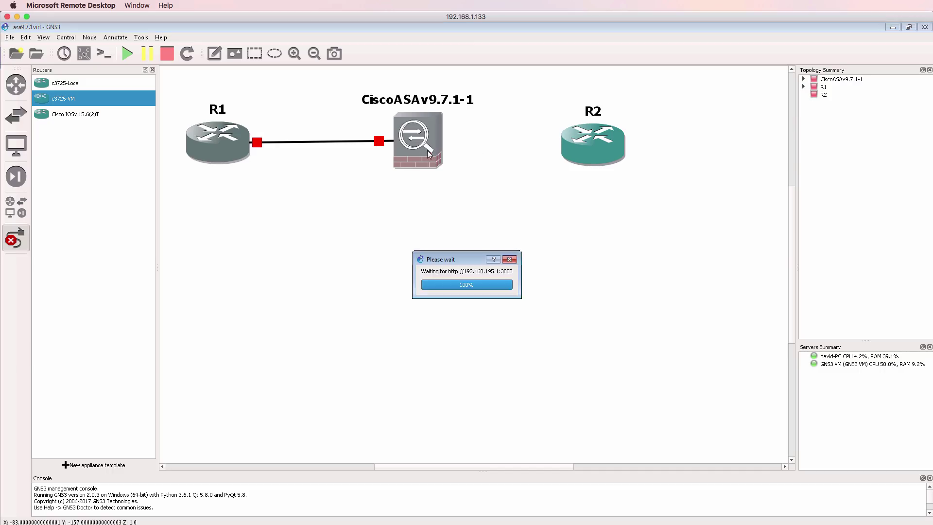
pyautogui.click(421, 146)
pyautogui.click(434, 166)
pyautogui.click(590, 140)
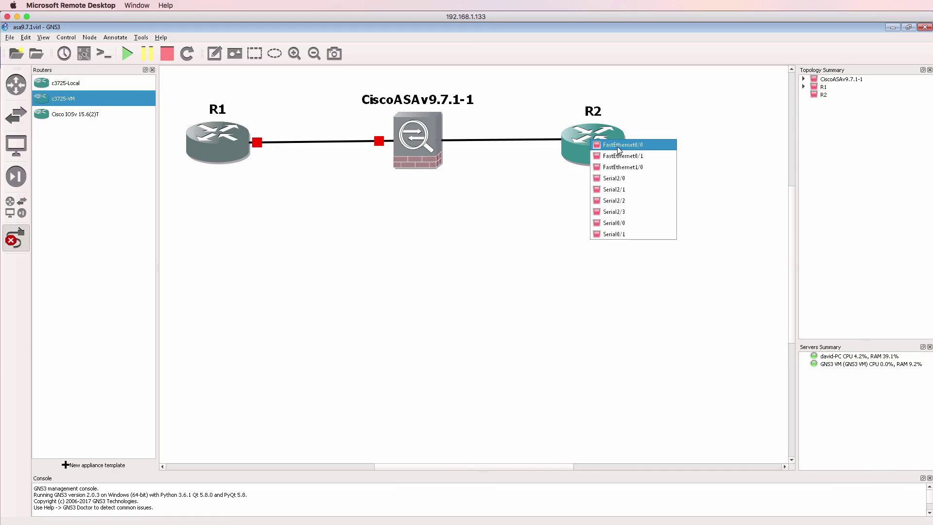
pyautogui.click(619, 146)
# - Show interface labels on the links and tidy R2 and the label positions
pyautogui.click(152, 70)
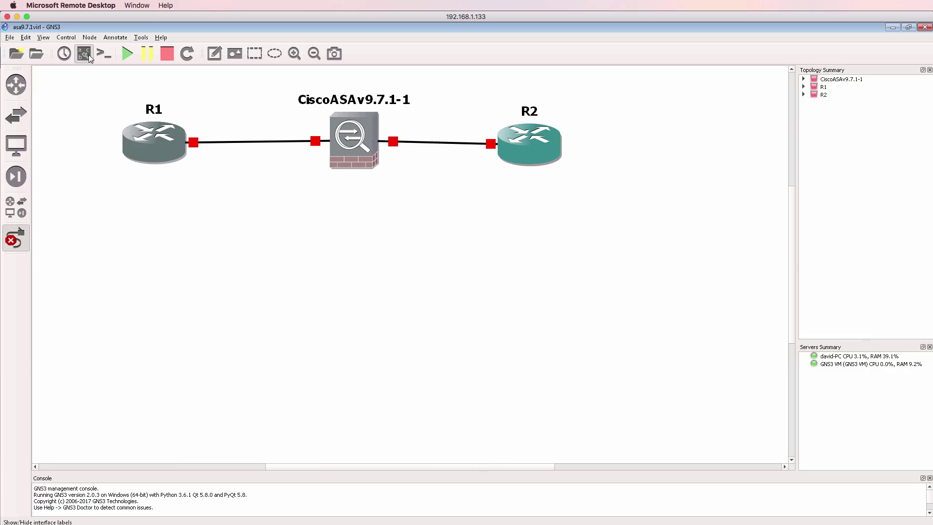
pyautogui.click(89, 54)
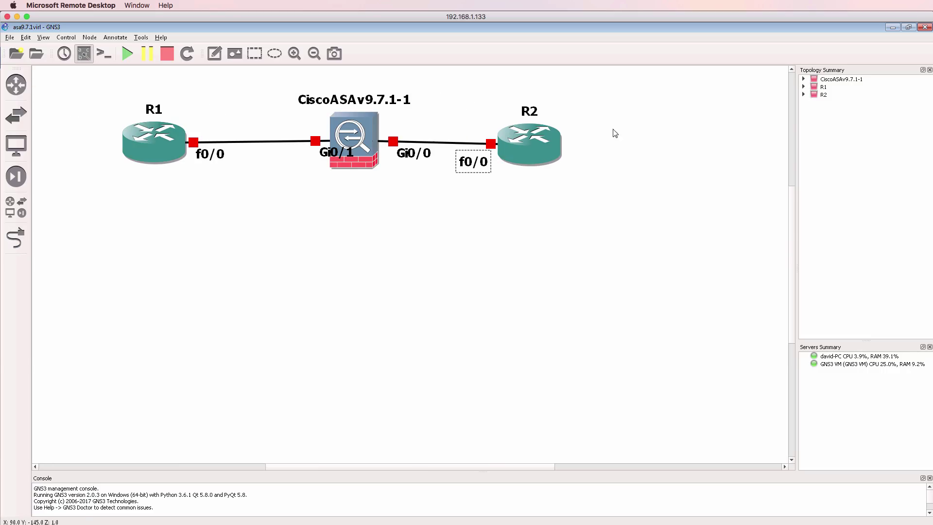
pyautogui.moveTo(550, 142); pyautogui.dragTo(564, 133)
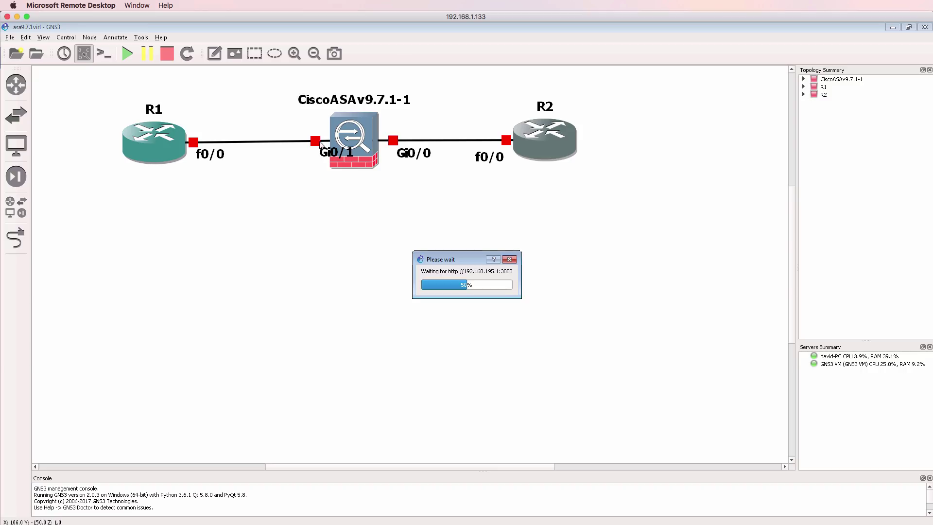
pyautogui.moveTo(337, 152); pyautogui.dragTo(296, 156)
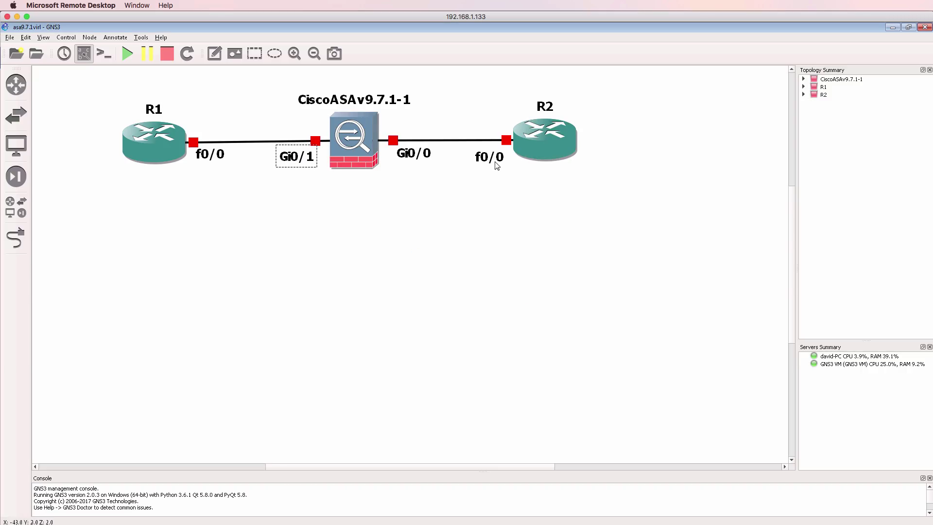
pyautogui.moveTo(501, 165); pyautogui.dragTo(503, 163)
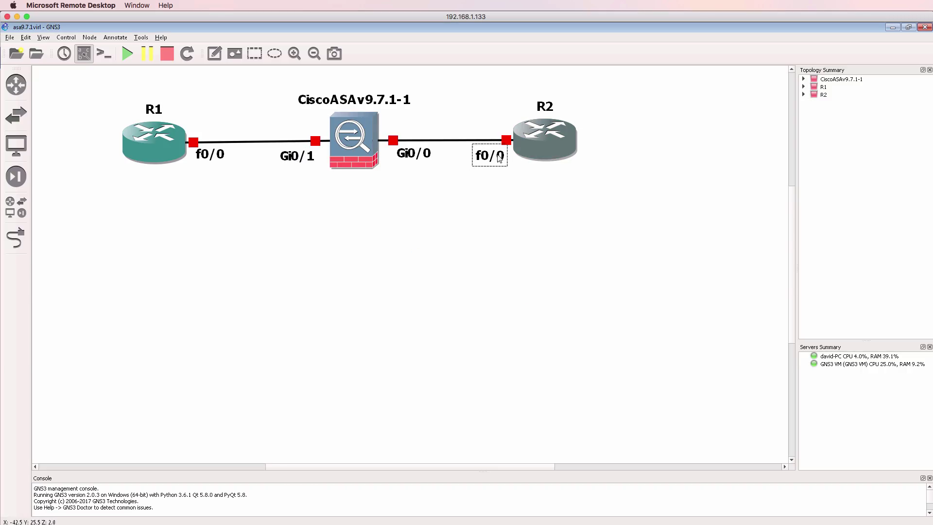
# - Start all three devices and open their consoles, moving the ASA console aside
pyautogui.click(128, 57)
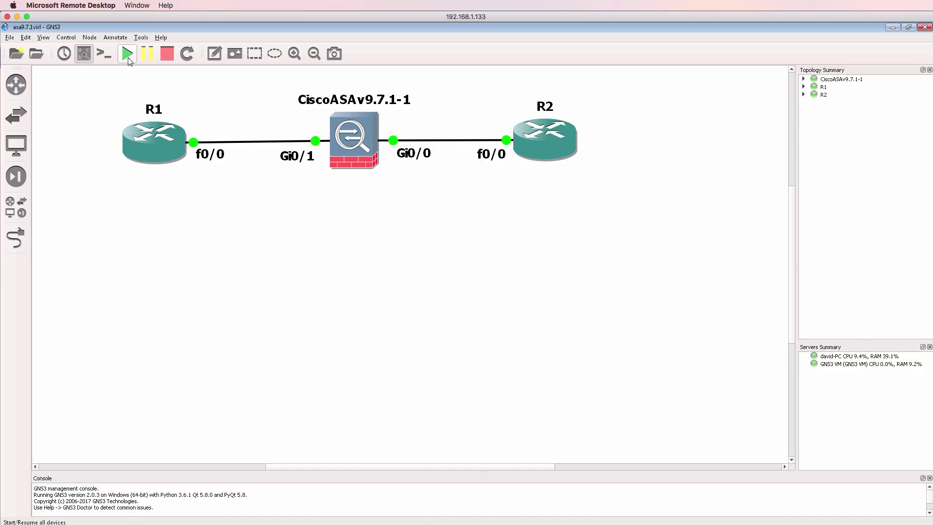
pyautogui.click(104, 55)
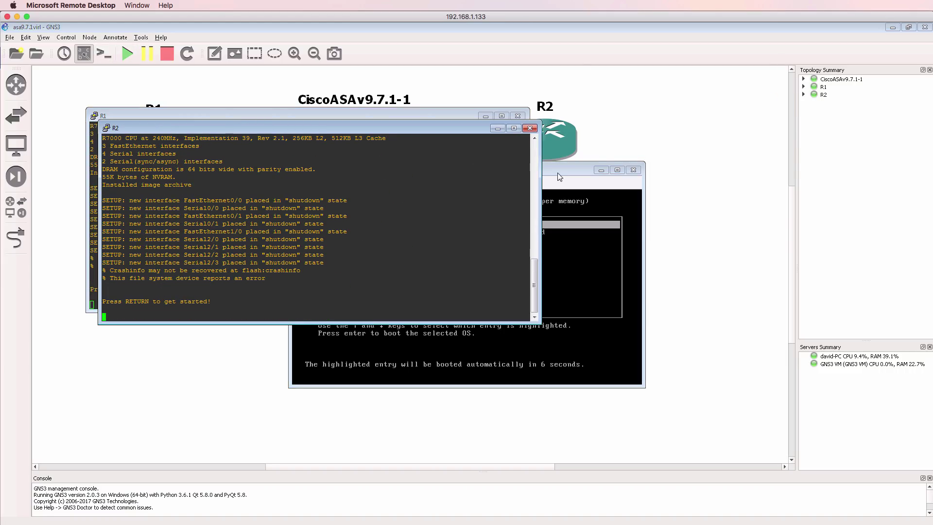
pyautogui.click(559, 176)
pyautogui.moveTo(558, 176); pyautogui.dragTo(618, 208)
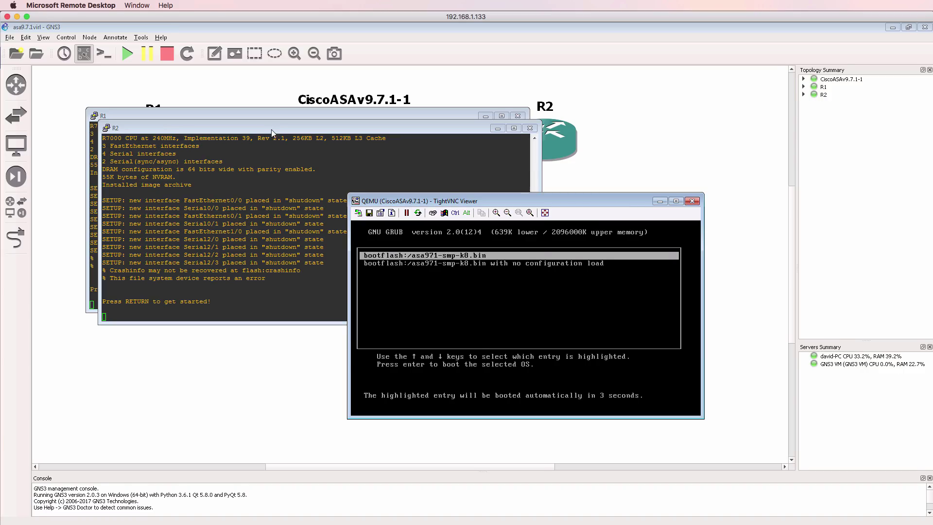
# - Rearrange the R1 and R2 console windows, then close both
pyautogui.moveTo(271, 129); pyautogui.dragTo(177, 255)
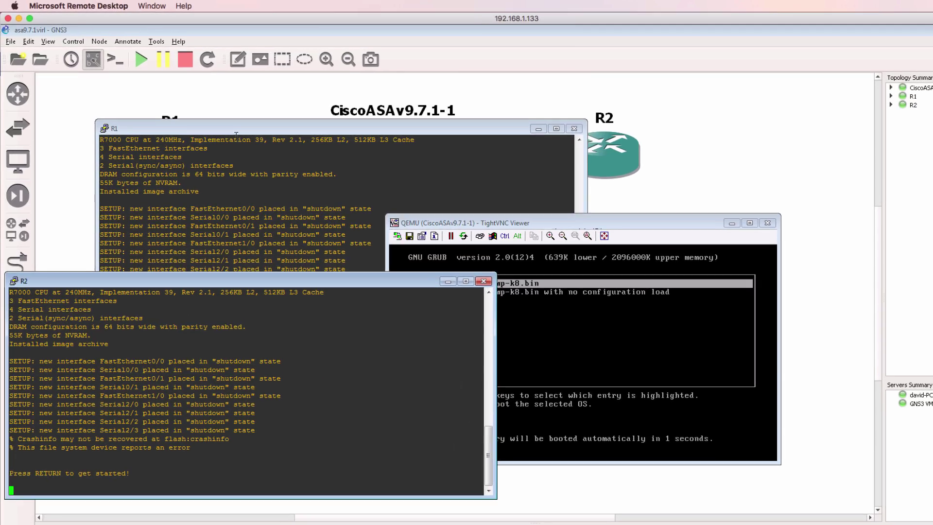
pyautogui.moveTo(173, 110); pyautogui.dragTo(92, 82)
pyautogui.moveTo(586, 222); pyautogui.dragTo(692, 202)
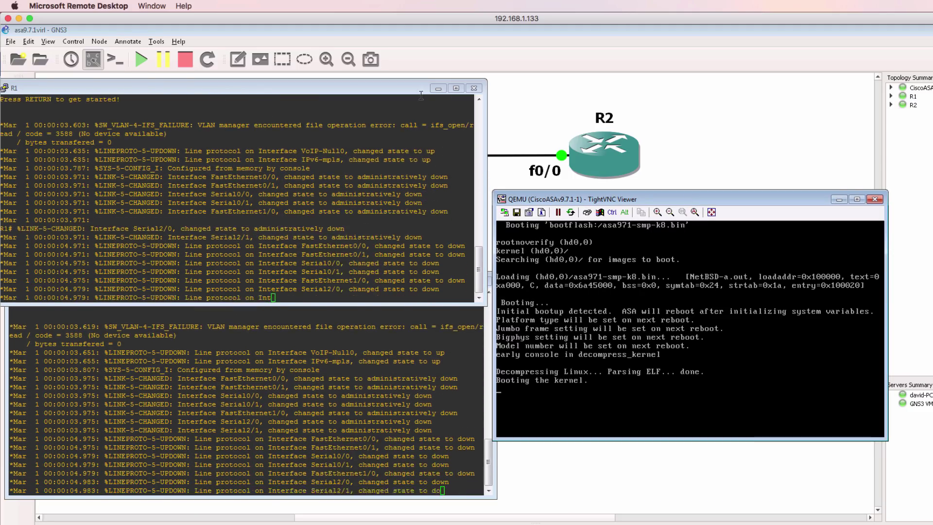
pyautogui.click(438, 88)
pyautogui.click(445, 281)
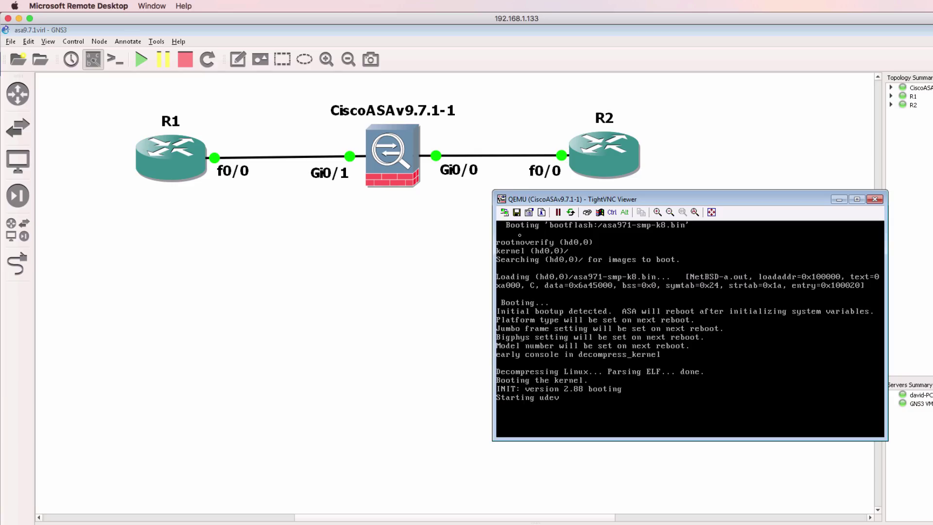
# - Move the ASA's VNC console to mid-canvas, let it boot, then close it
pyautogui.moveTo(572, 201); pyautogui.dragTo(385, 221)
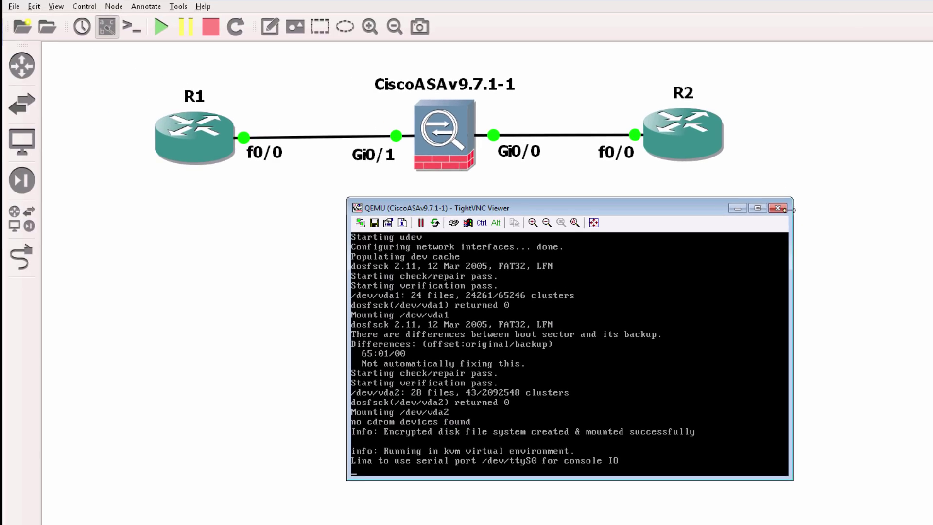
pyautogui.click(784, 211)
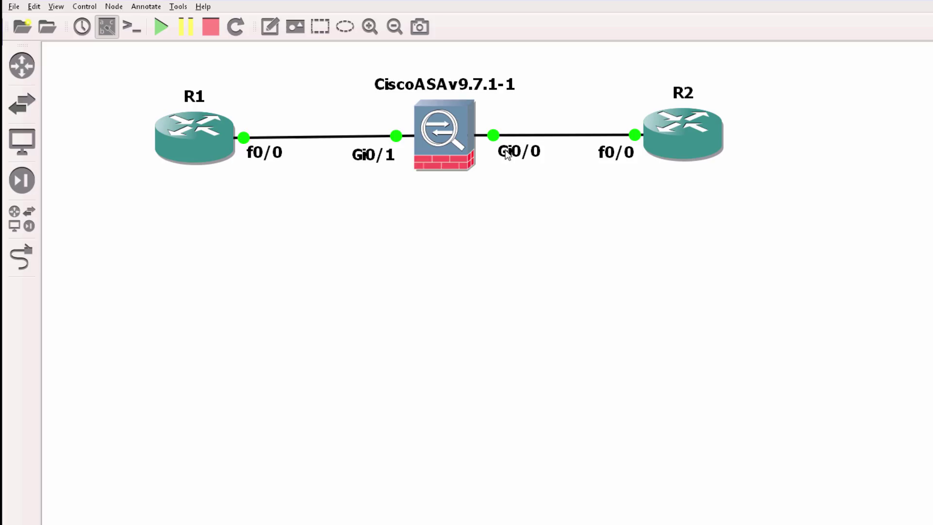
# - Stop the ASA node and change its console type to telnet
pyautogui.rightClick(434, 125)
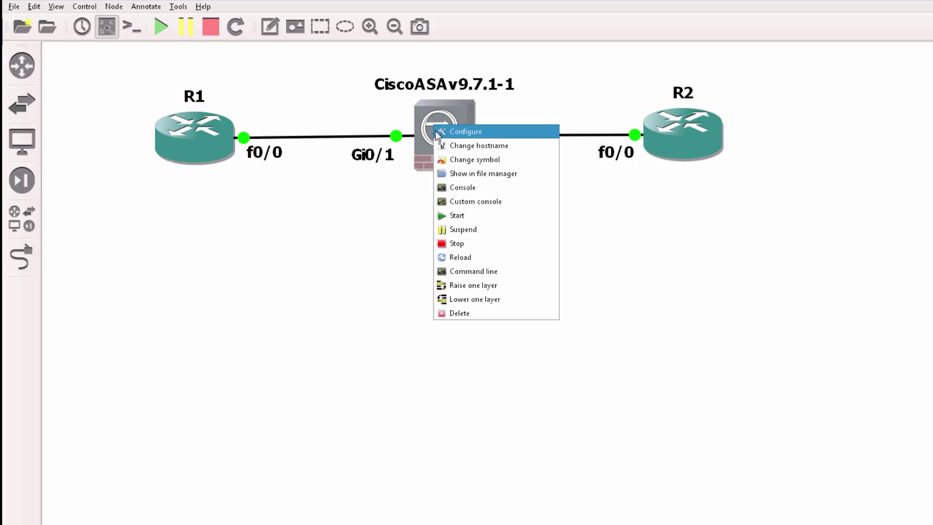
pyautogui.click(465, 242)
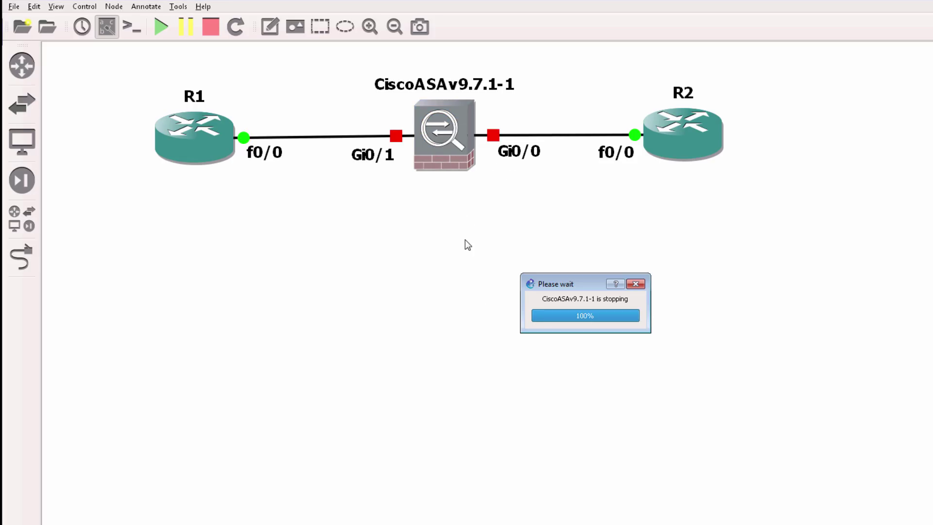
pyautogui.rightClick(444, 151)
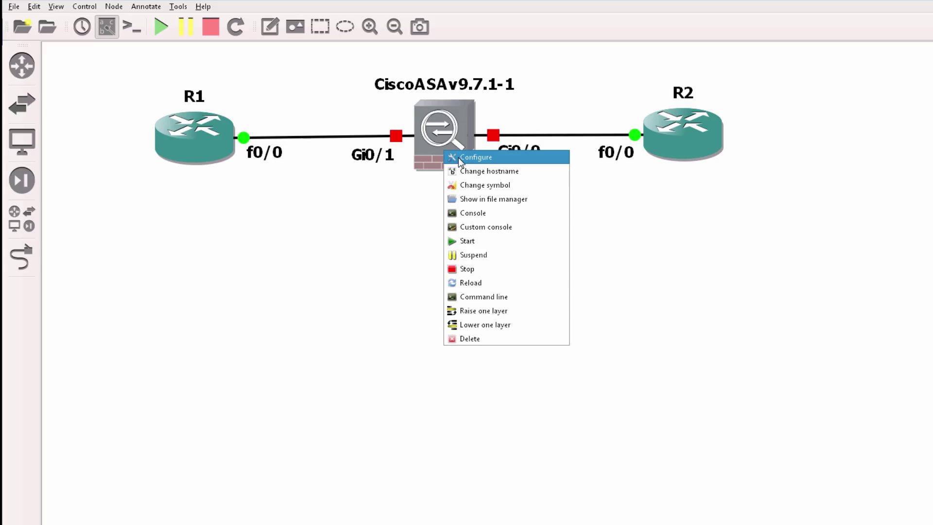
pyautogui.click(459, 157)
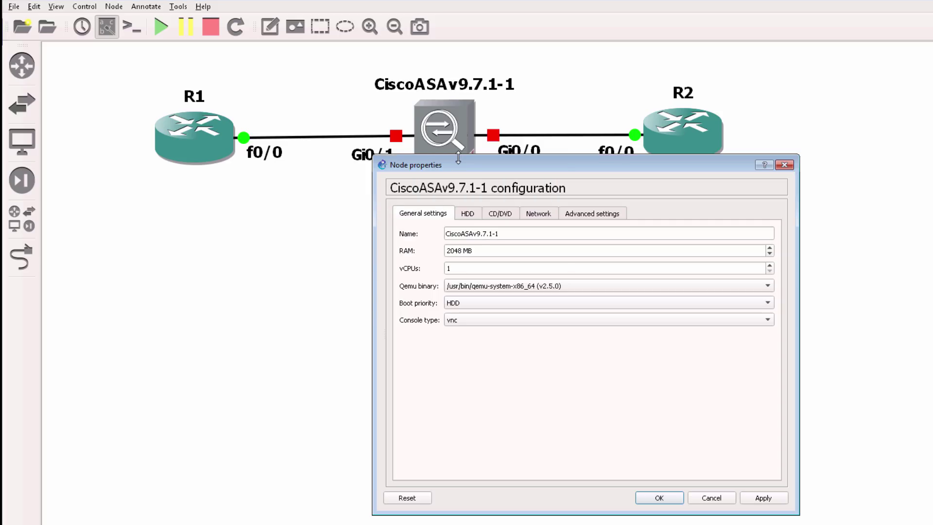
pyautogui.click(514, 321)
pyautogui.click(509, 307)
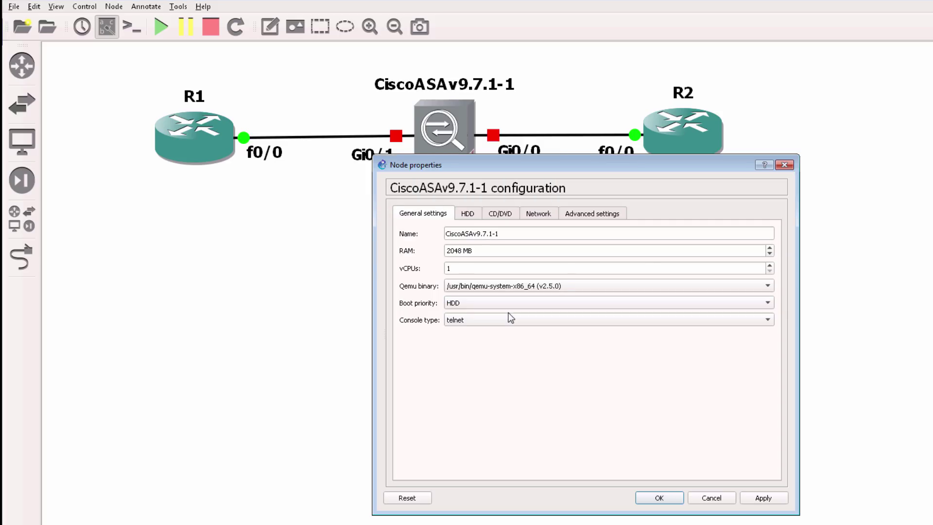
pyautogui.click(662, 498)
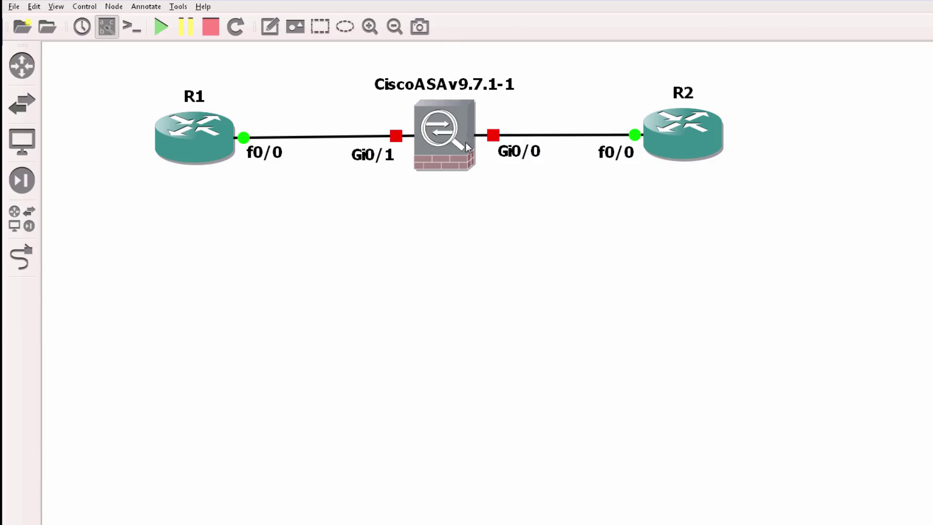
# - Start the ASA again and open its telnet console
pyautogui.rightClick(439, 134)
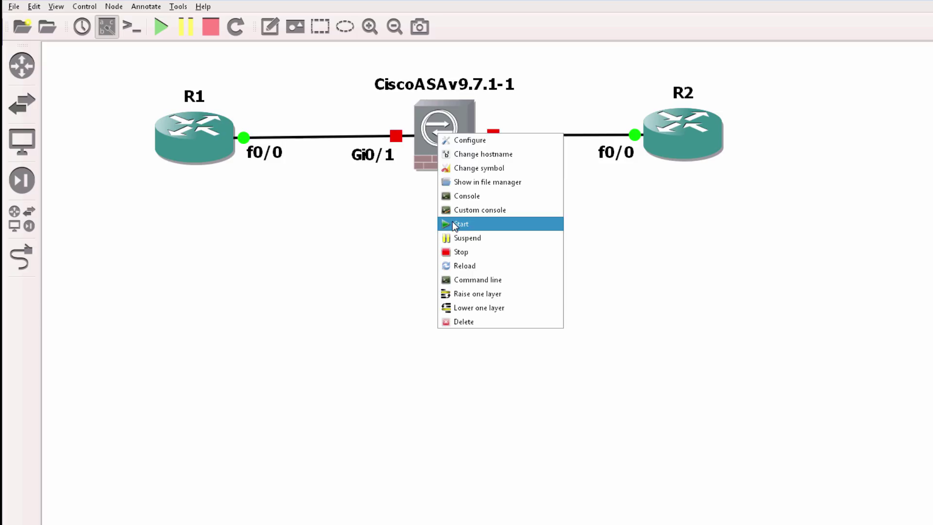
pyautogui.click(457, 223)
pyautogui.rightClick(451, 136)
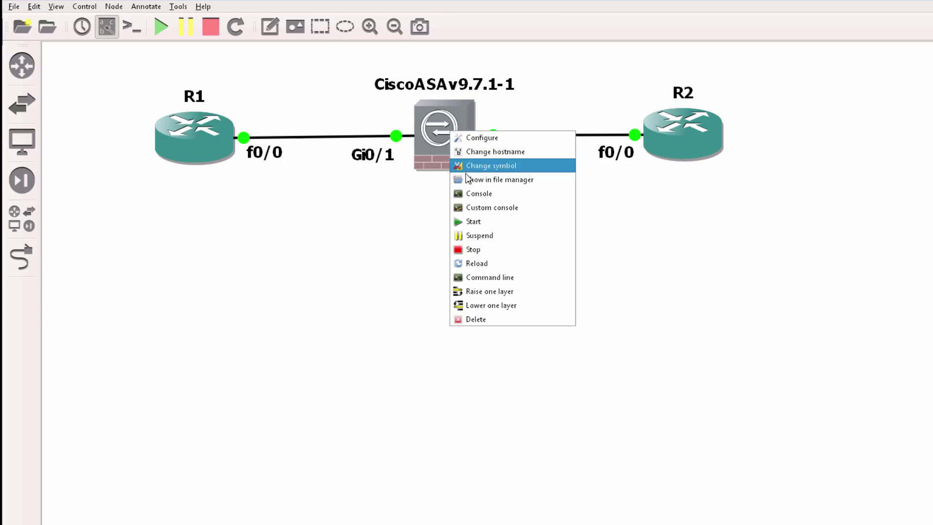
pyautogui.click(473, 194)
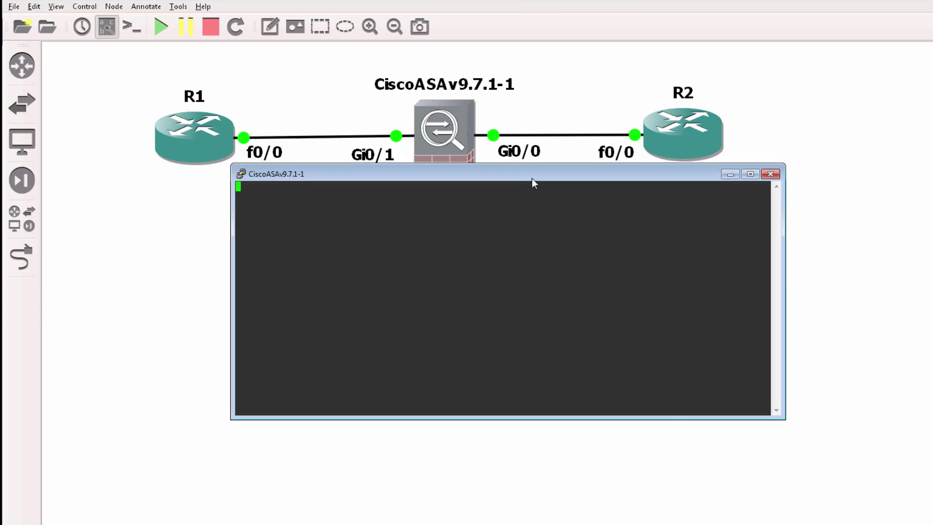
# - Change the ASA console font to Courier New bold 18-point and apply it
pyautogui.rightClick(532, 174)
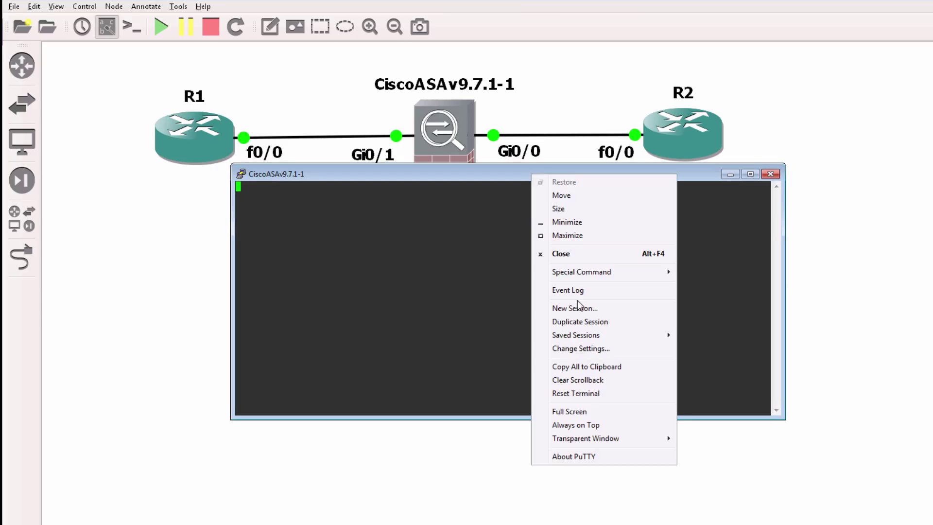
pyautogui.click(581, 349)
pyautogui.moveTo(630, 184); pyautogui.dragTo(772, 206)
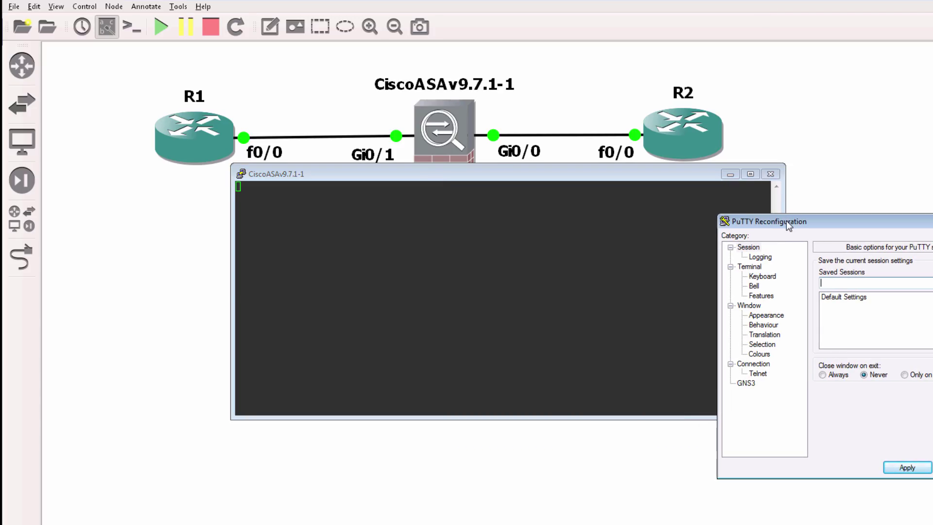
pyautogui.click(766, 315)
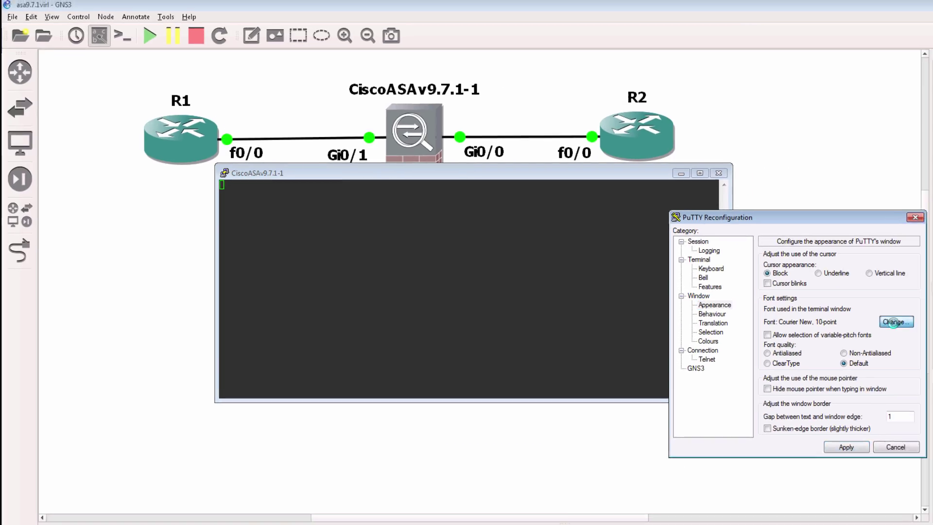
pyautogui.click(816, 260)
pyautogui.click(704, 324)
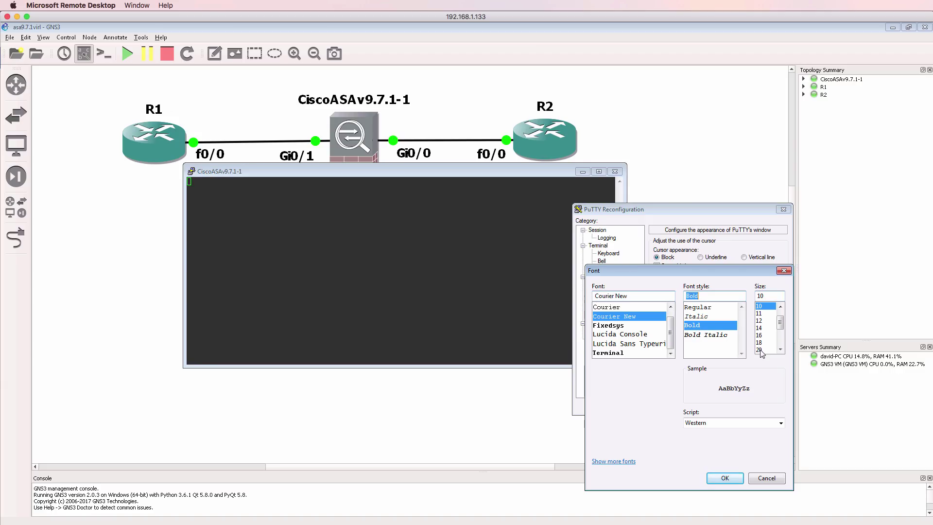
pyautogui.click(759, 342)
pyautogui.click(730, 478)
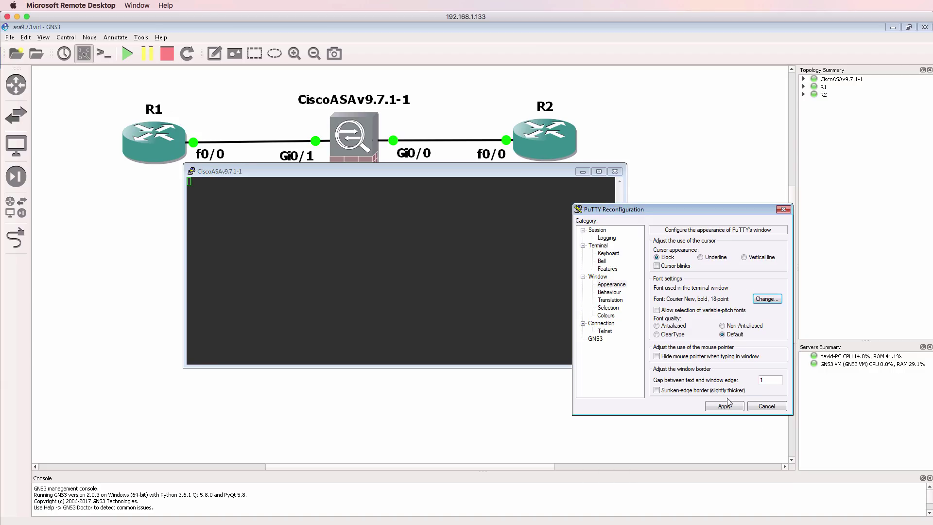
pyautogui.click(728, 409)
pyautogui.moveTo(520, 172); pyautogui.dragTo(430, 185)
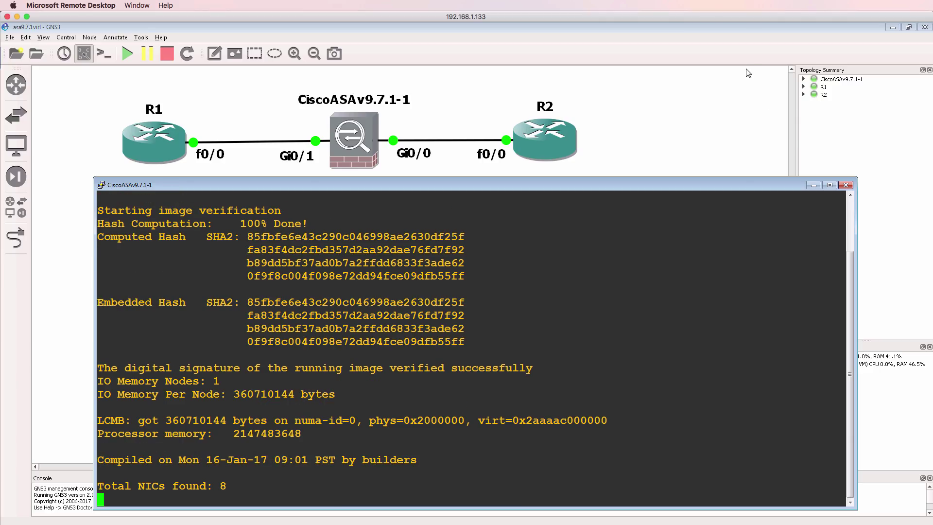
# - Enter enable mode with an empty password and run sh ip
pyautogui.moveTo(253, 488); pyautogui.dragTo(84, 485)
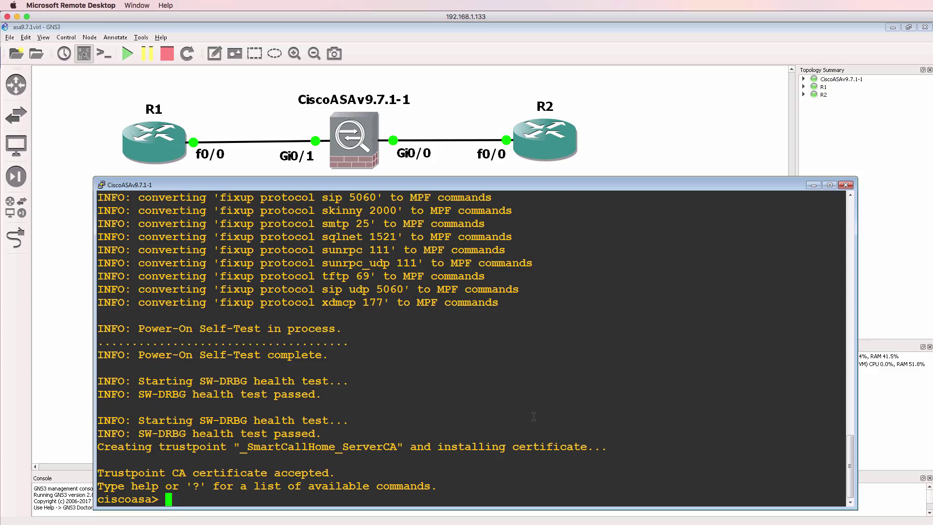
pyautogui.write('en')
pyautogui.press('Return')
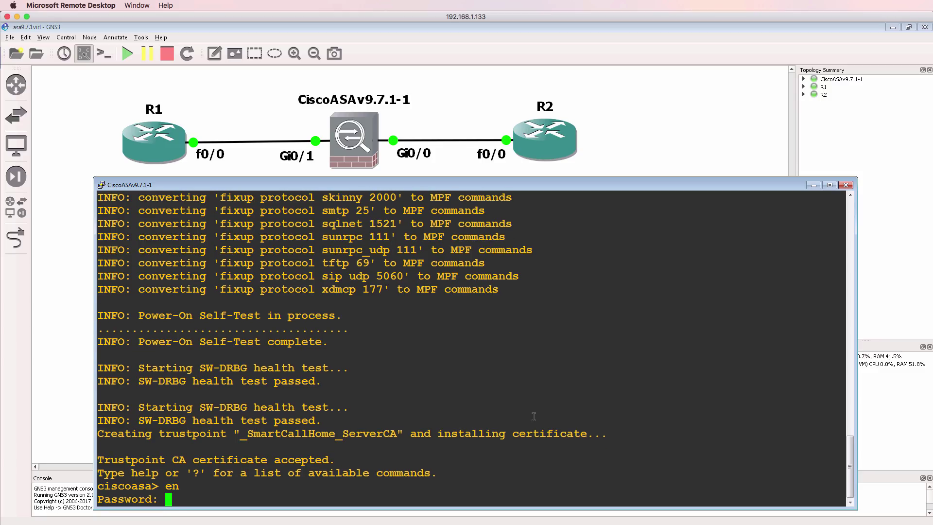
pyautogui.press('Return')
pyautogui.write('sh')
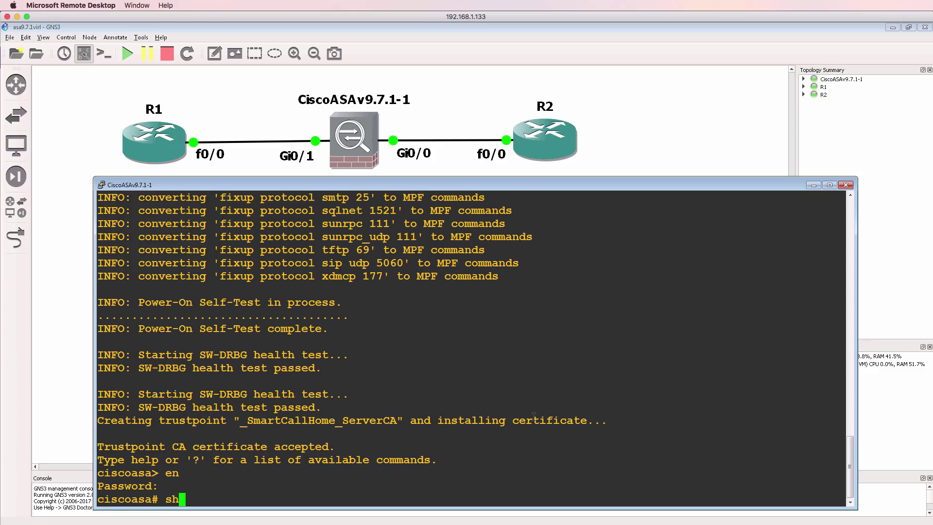
pyautogui.press('BackSpace')
pyautogui.press('BackSpace')
pyautogui.write('sh ip')
pyautogui.press('Return')
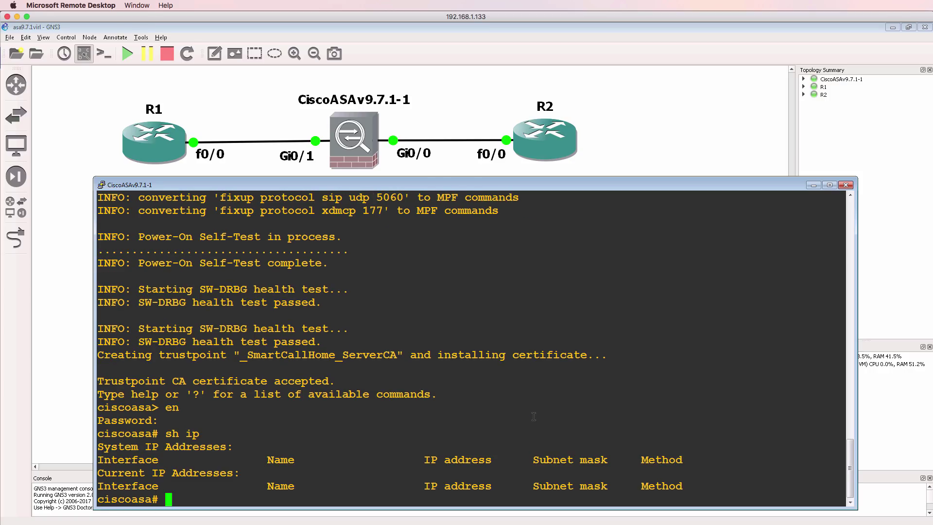
# - Run sh run and page through the full running configuration
pyautogui.write('sh run')
pyautogui.press('Return')
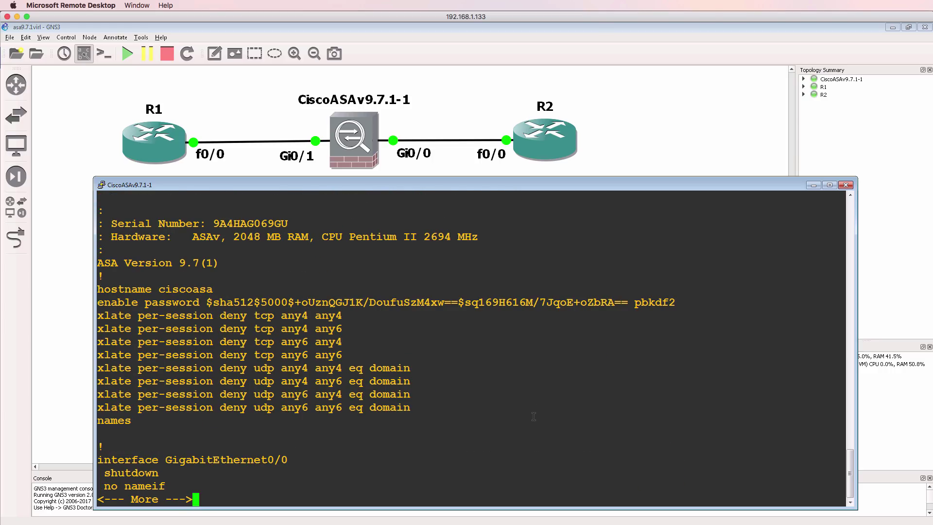
pyautogui.press('space')
pyautogui.press('space')
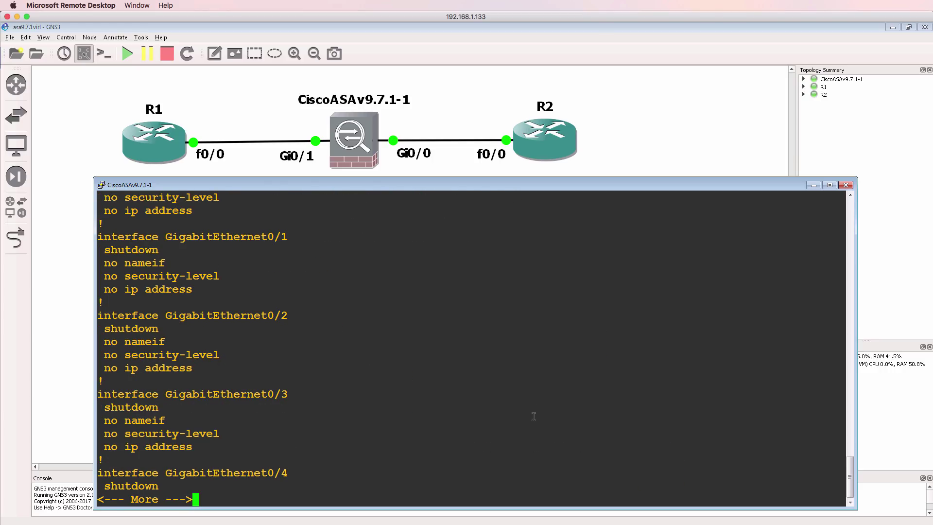
pyautogui.press('space')
pyautogui.press('space')
pyautogui.press('space')
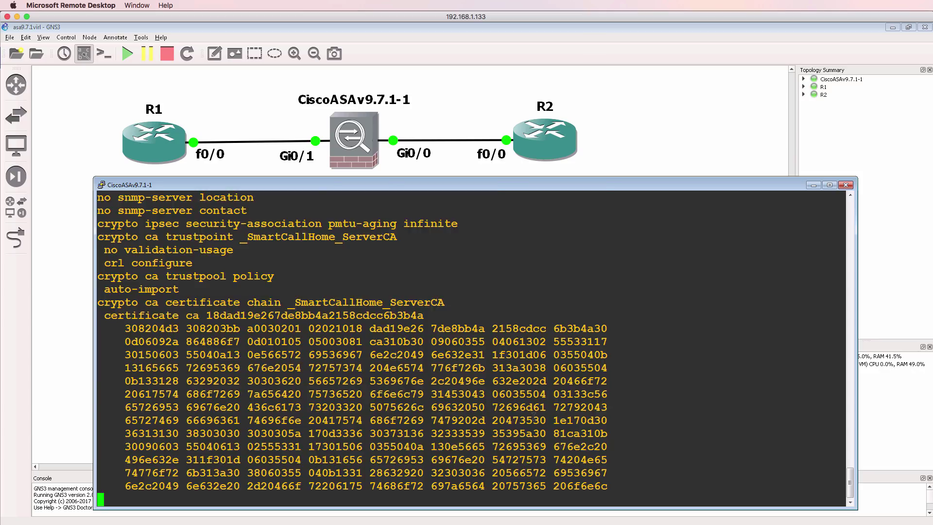
pyautogui.press('space')
pyautogui.press('space')
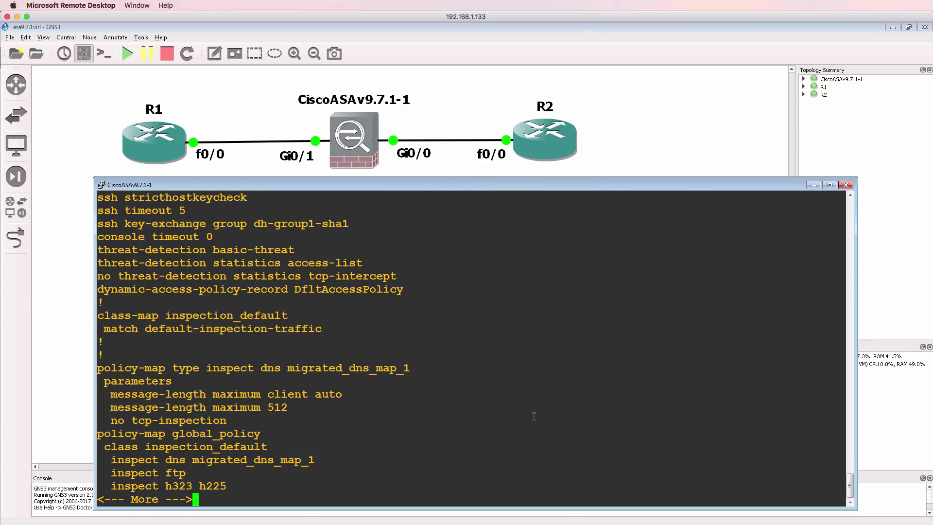
pyautogui.press('space')
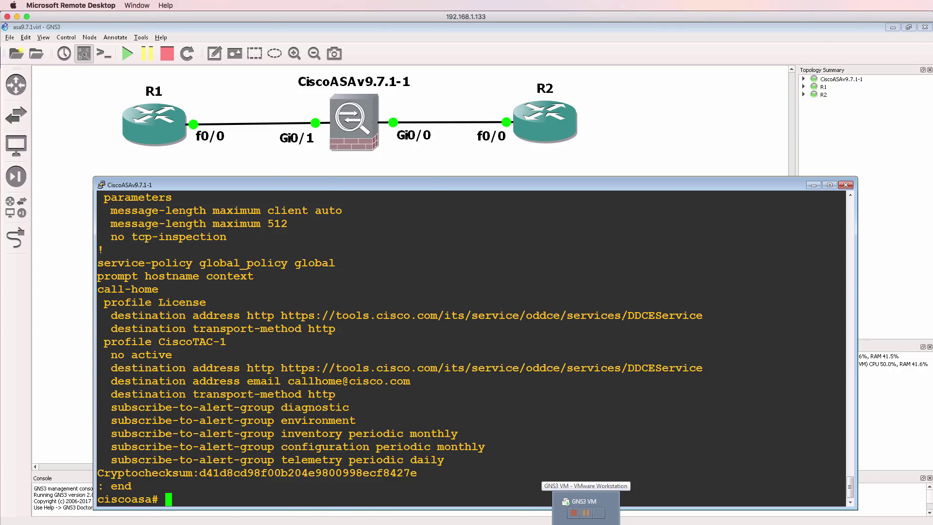
# - Copy the ASAv configuration commands from the YouTube ASA setup video's description
pyautogui.press('super+Tab')
pyautogui.click(851, 22)
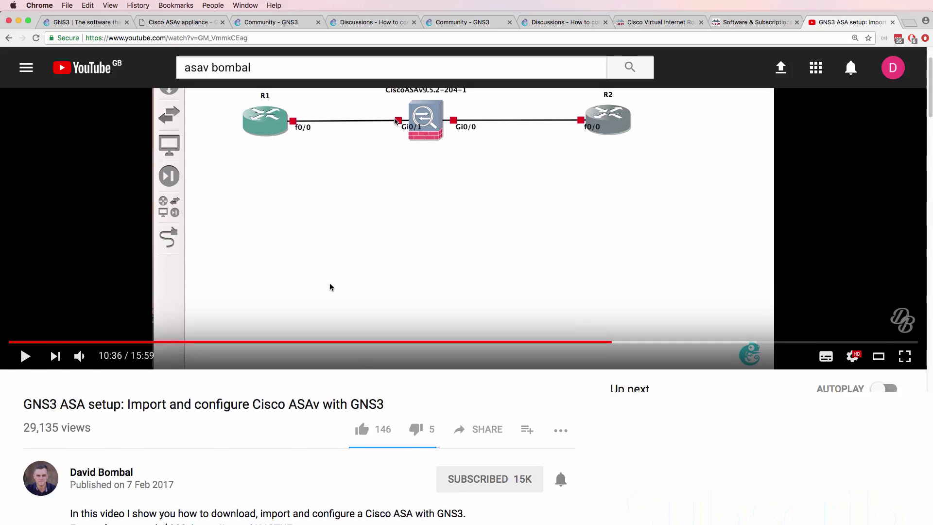
pyautogui.scroll(-10, 330, 287)
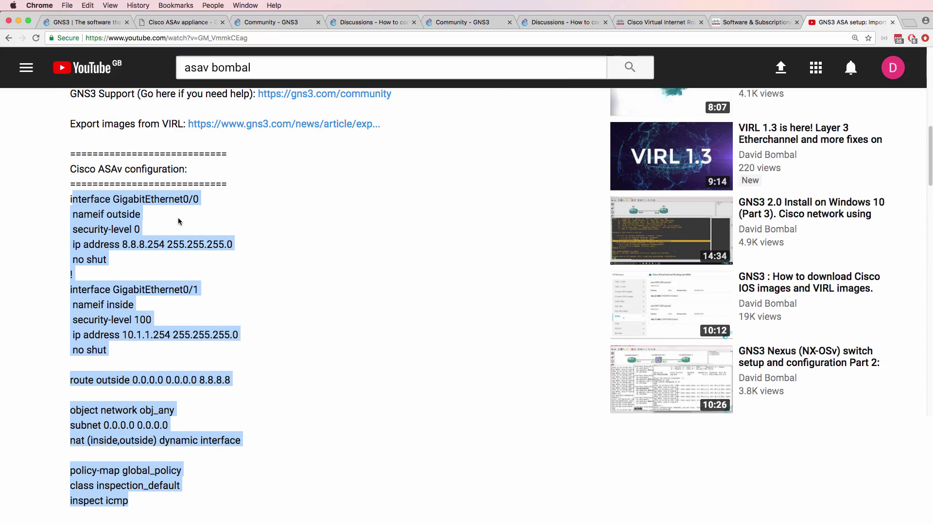
pyautogui.rightClick(127, 203)
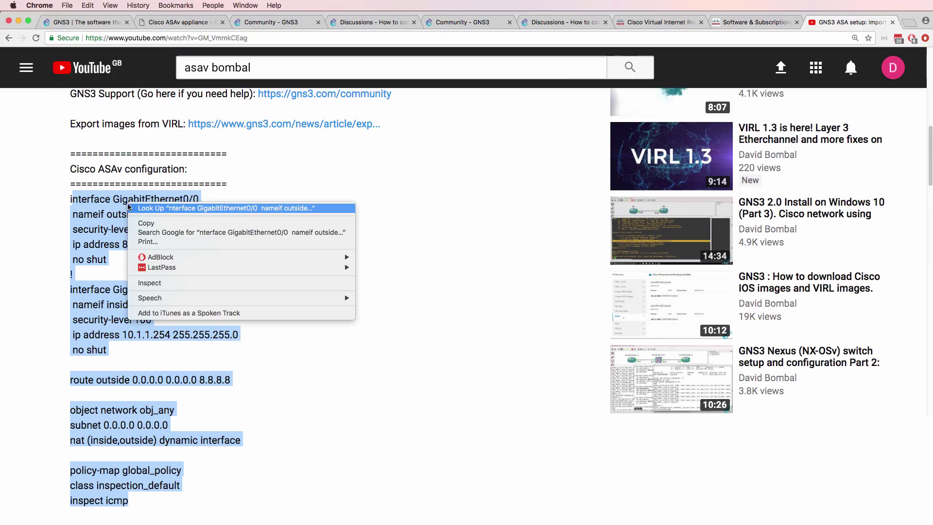
pyautogui.click(139, 221)
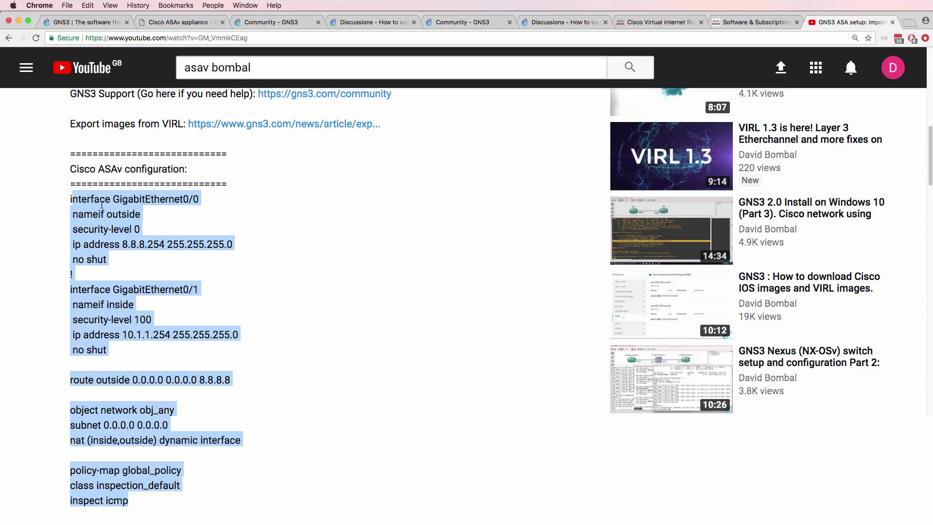
# - Enter conf t, decline error reporting with n, and paste the copied ASA configuration
pyautogui.press('super+Tab')
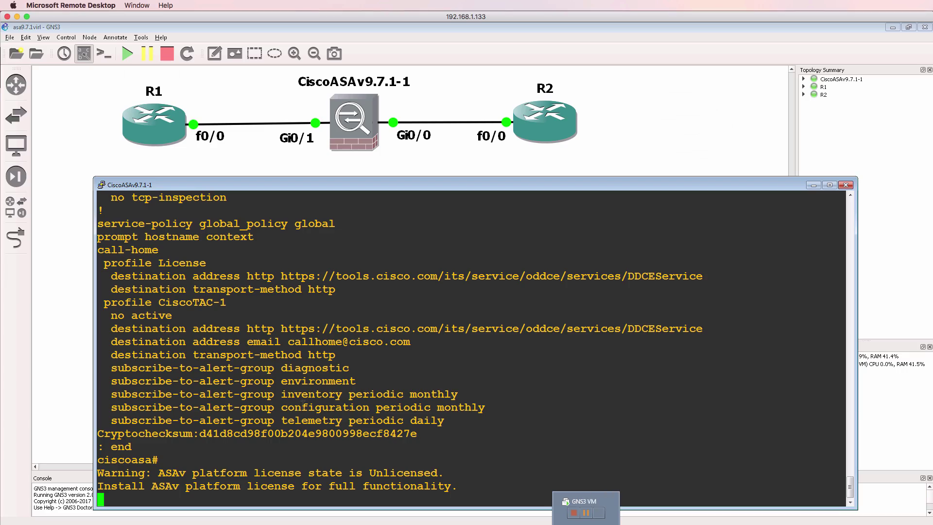
pyautogui.press('Return')
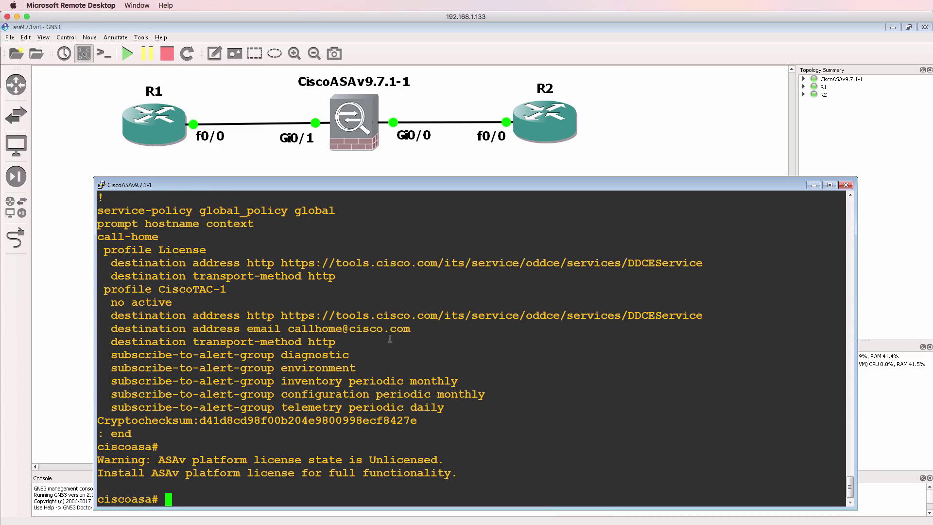
pyautogui.write('conf t')
pyautogui.press('Return')
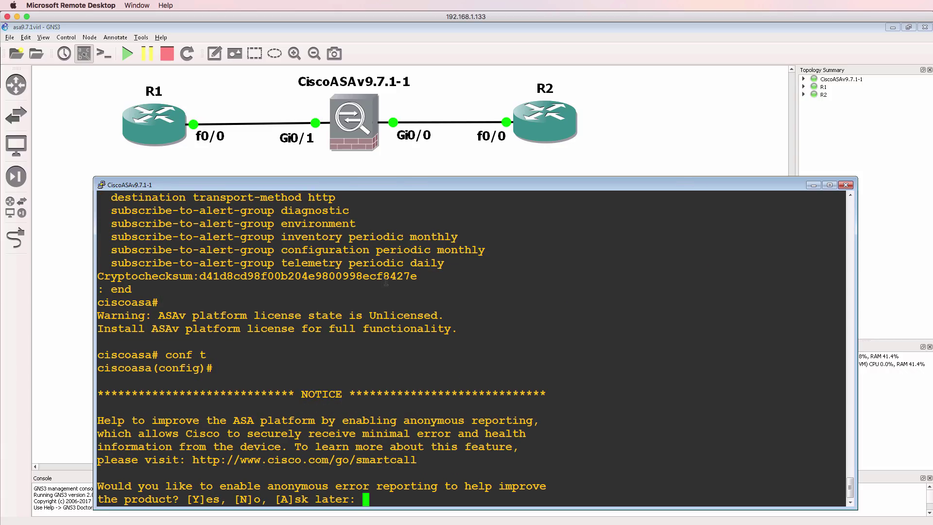
pyautogui.moveTo(384, 185); pyautogui.dragTo(383, 173)
pyautogui.write('n')
pyautogui.press('Return')
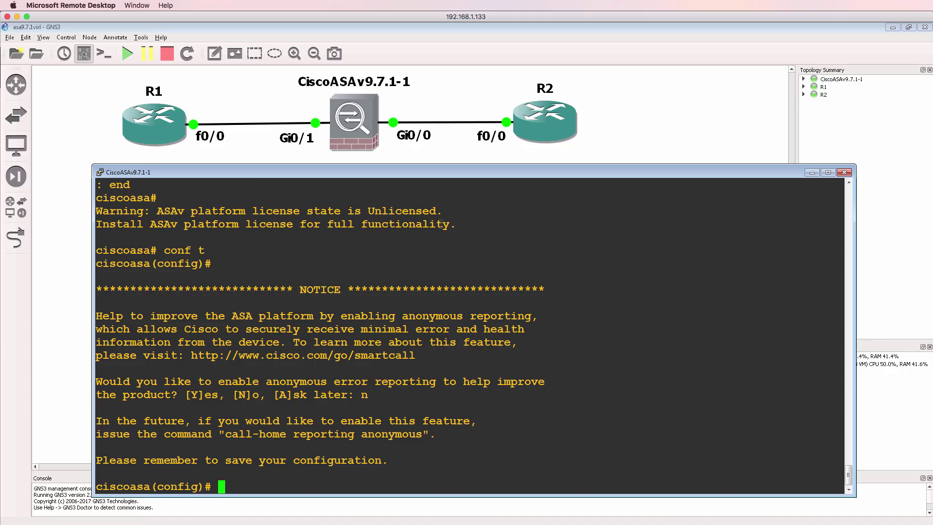
pyautogui.rightClick(461, 232)
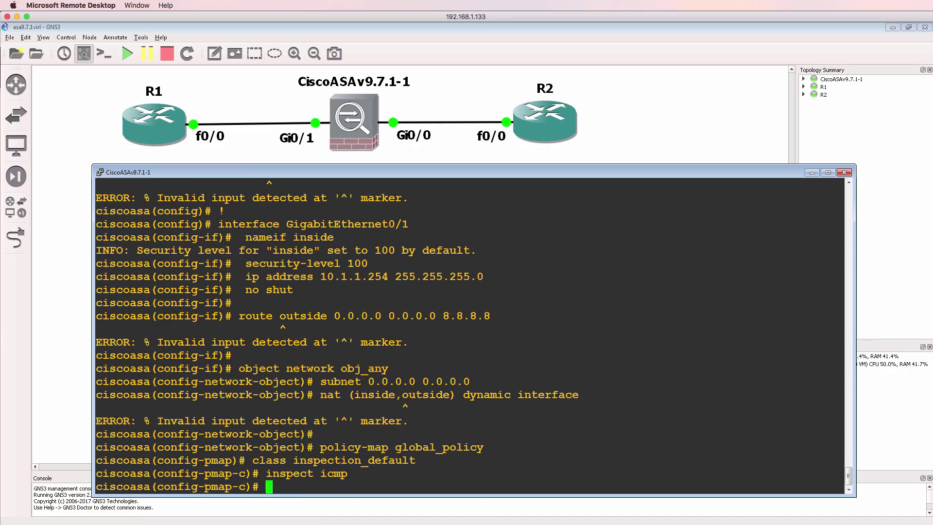
pyautogui.press('super')
# - Pass the configuration through Notepad and paste it cleanly into the ASA console
pyautogui.write('notepad')
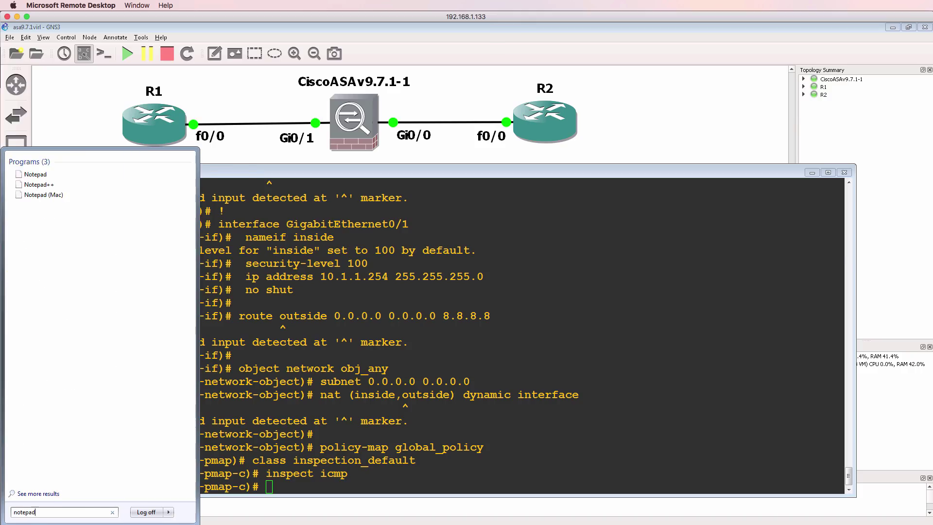
pyautogui.press('Return')
pyautogui.hotkey('ctrl', 'v')
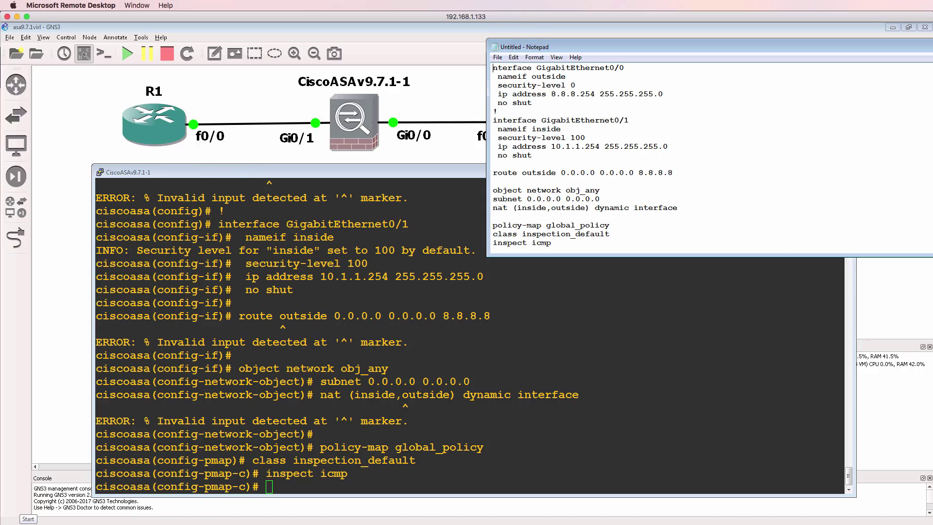
pyautogui.hotkey('ctrl', 'a')
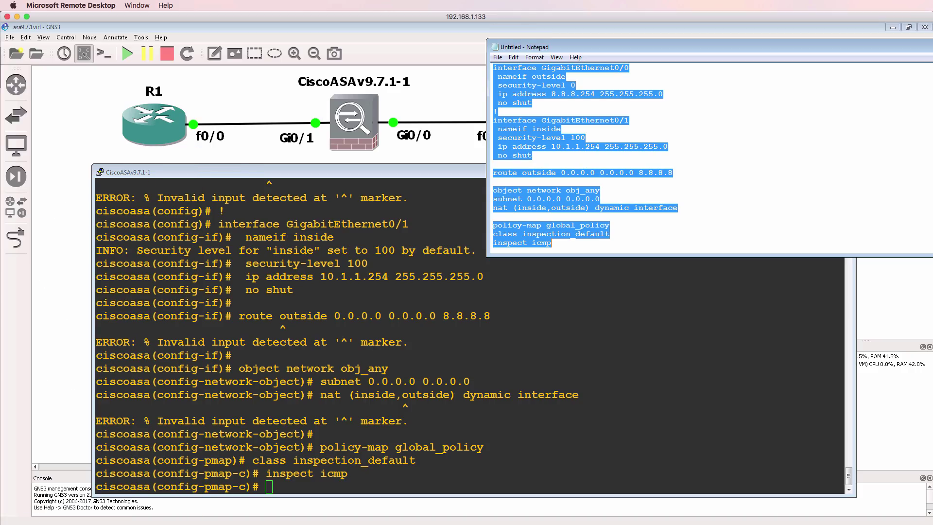
pyautogui.rightClick(475, 328)
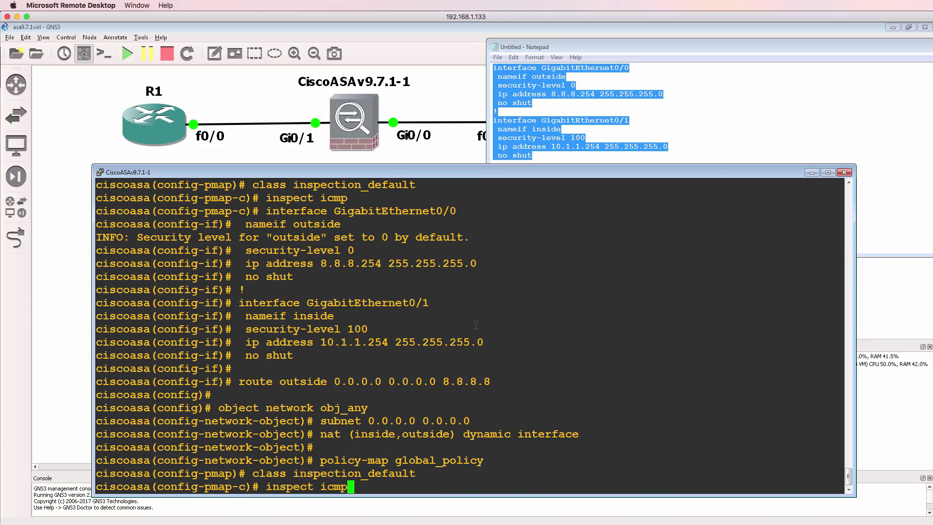
pyautogui.press('Return')
# - Exit config mode and run sh ip, showing outside 8.8.8.254 and inside 10.1.1.254
pyautogui.write('end')
pyautogui.press('Return')
pyautogui.write('sh ip')
pyautogui.press('Return')
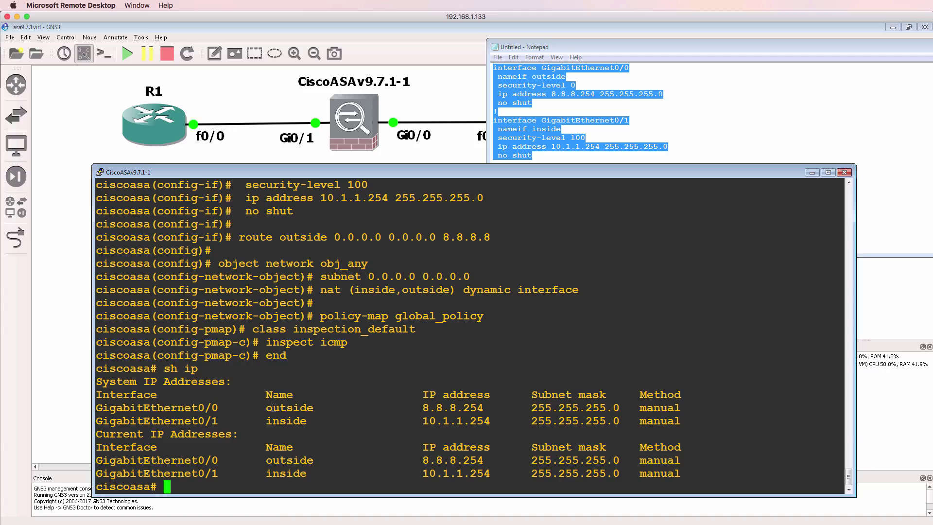
# - Highlight the outside and inside address rows, then save the configuration with wr mem
pyautogui.moveTo(264, 407); pyautogui.dragTo(750, 408)
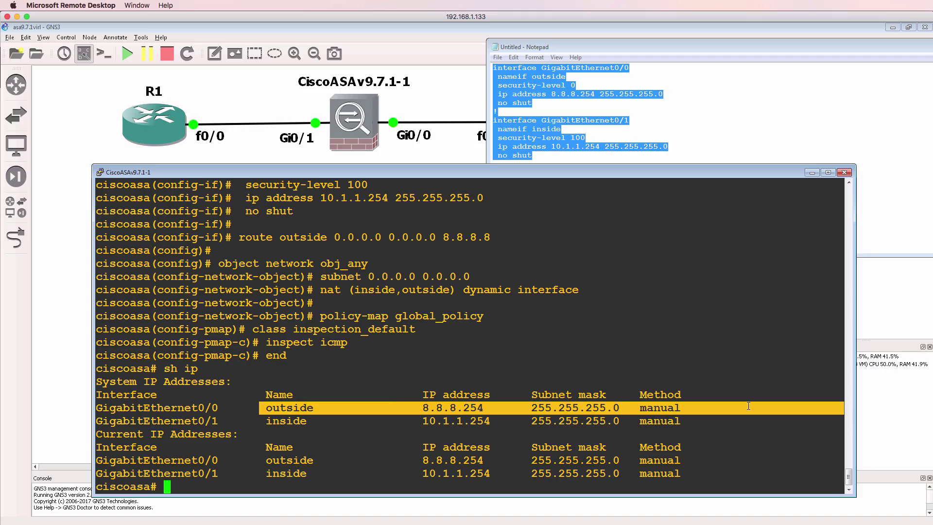
pyautogui.moveTo(265, 426); pyautogui.dragTo(692, 423)
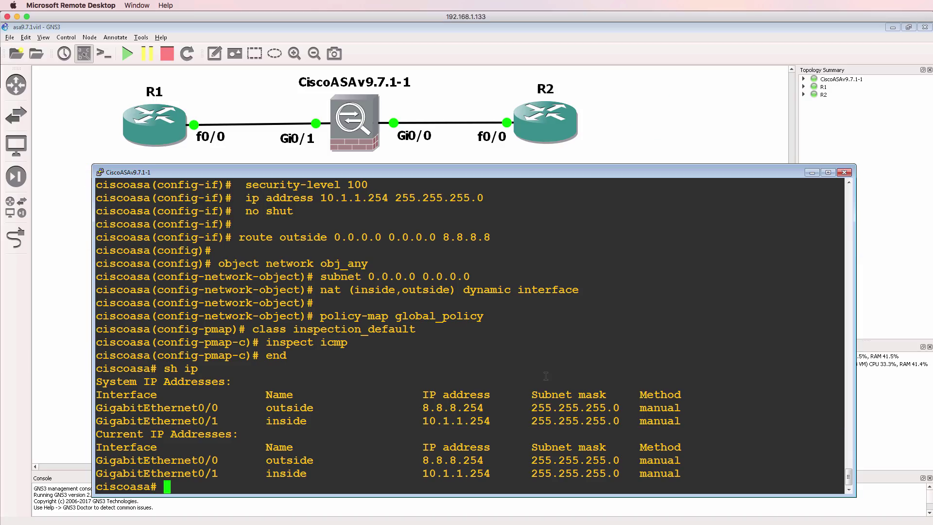
pyautogui.write('wr mem')
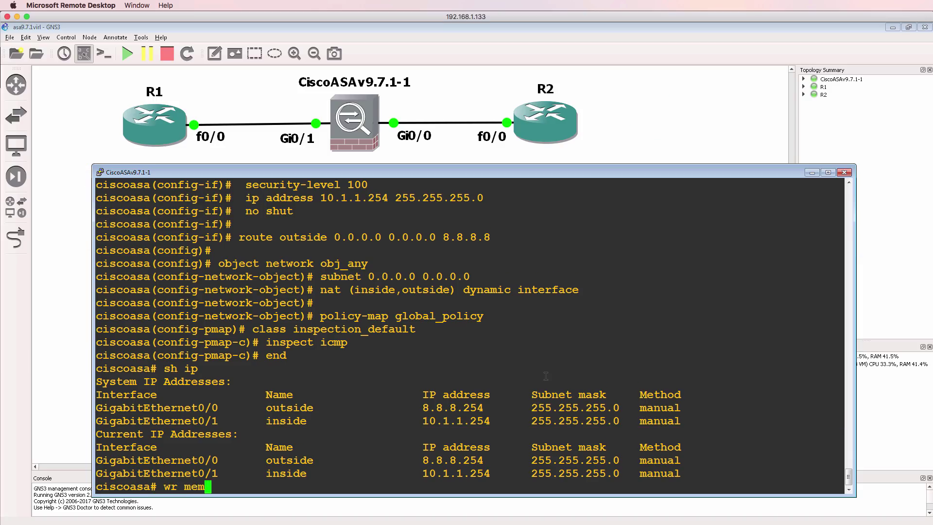
pyautogui.press('Return')
# - Bring up R1's console window, reposition it, and open its window options
pyautogui.click(603, 522)
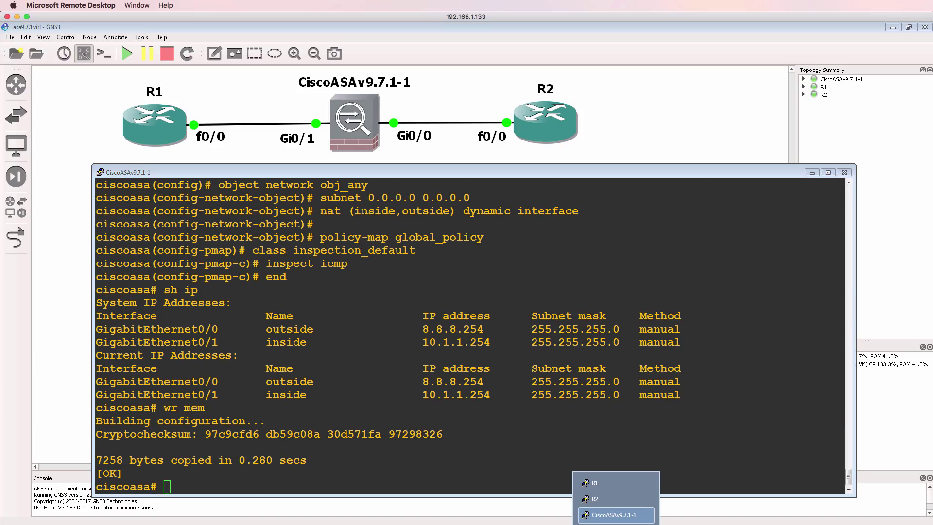
pyautogui.click(595, 484)
pyautogui.moveTo(290, 77); pyautogui.dragTo(346, 185)
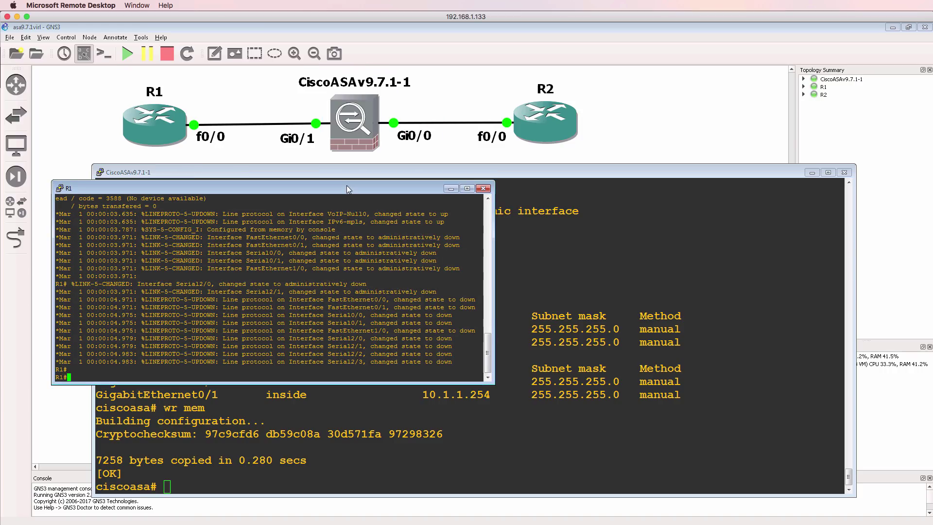
pyautogui.rightClick(346, 185)
# - Set R1's PuTTY console font to bold 18-point and reposition its window
pyautogui.click(399, 325)
pyautogui.click(406, 260)
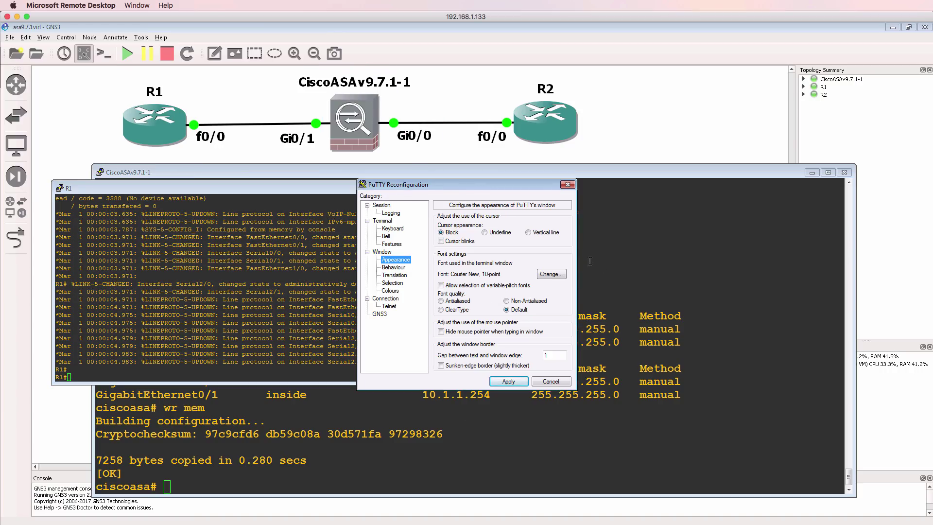
pyautogui.click(552, 277)
pyautogui.click(549, 318)
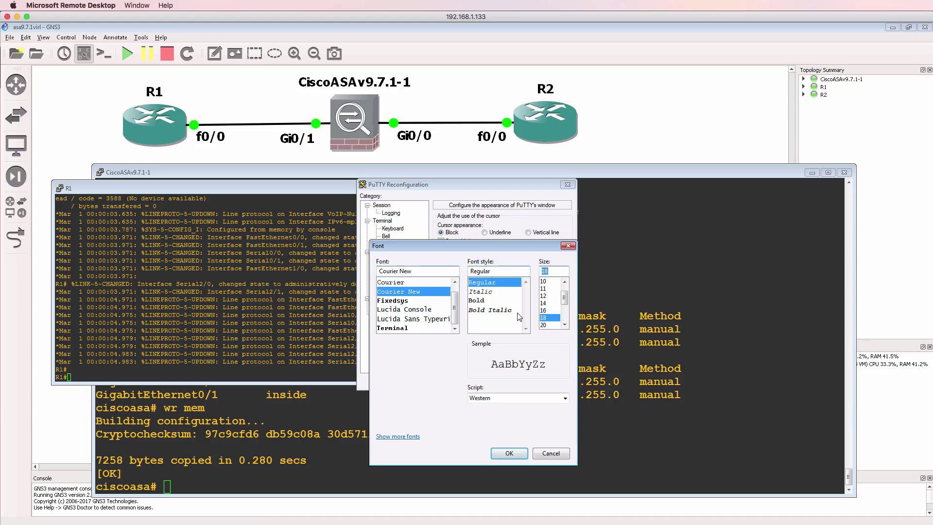
pyautogui.click(496, 301)
pyautogui.click(509, 454)
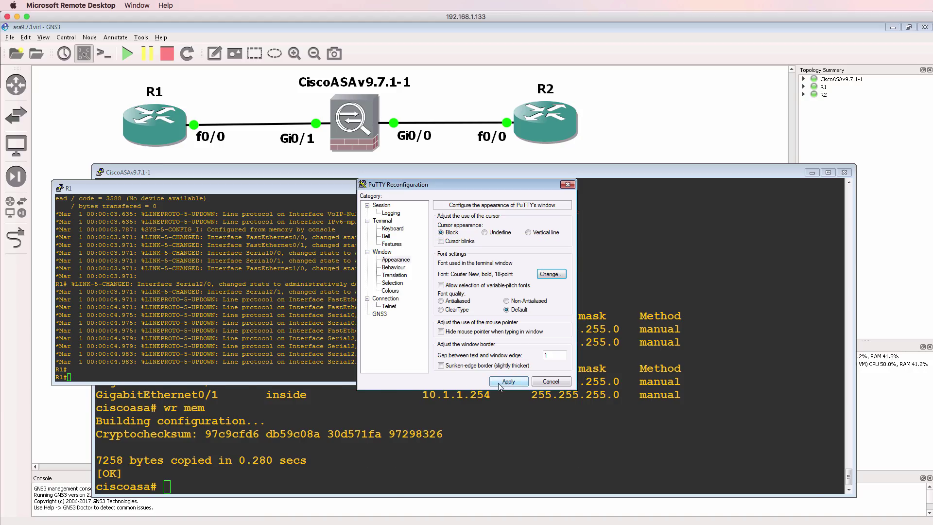
pyautogui.click(503, 381)
pyautogui.moveTo(398, 188); pyautogui.dragTo(369, 179)
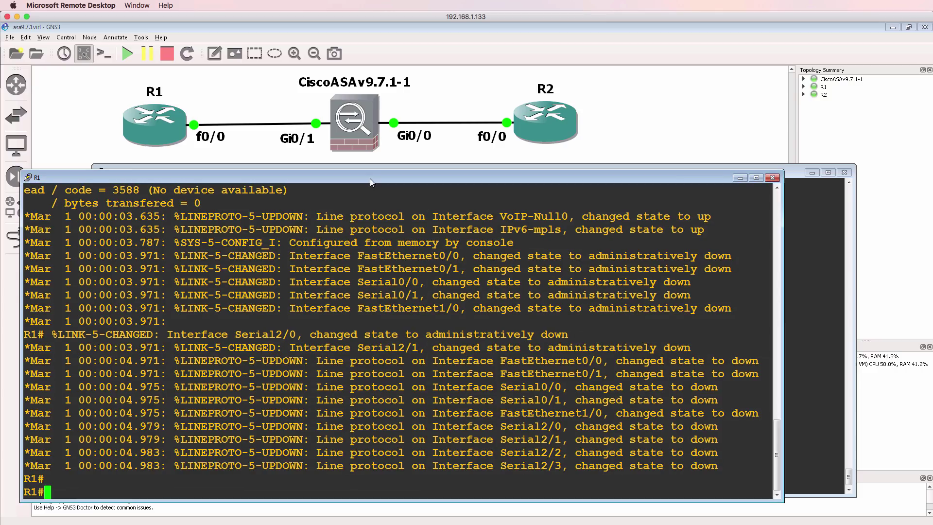
# - Give R2's PuTTY console the same bold 18-point font and move its window up and right
pyautogui.rightClick(608, 517)
pyautogui.click(608, 518)
pyautogui.click(610, 466)
pyautogui.rightClick(359, 251)
pyautogui.click(389, 396)
pyautogui.click(406, 260)
pyautogui.click(551, 274)
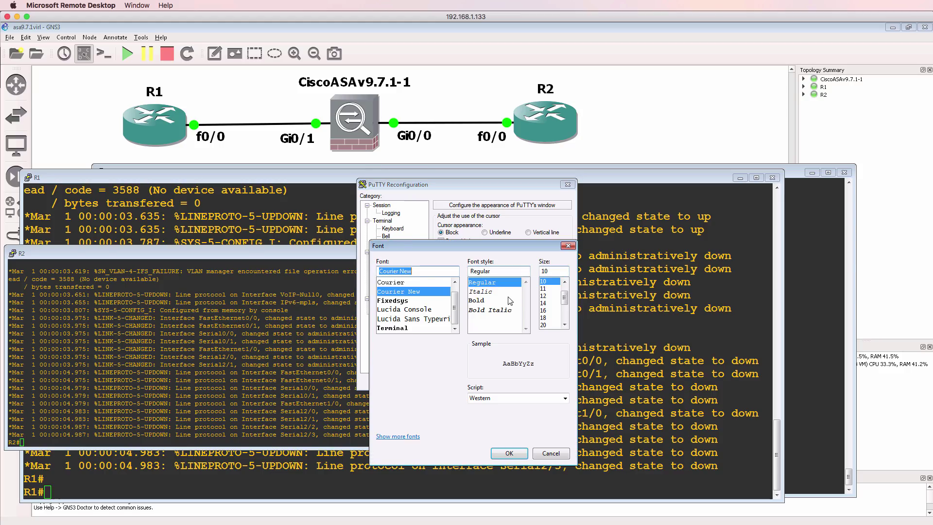
pyautogui.click(479, 300)
pyautogui.click(544, 318)
pyautogui.click(509, 453)
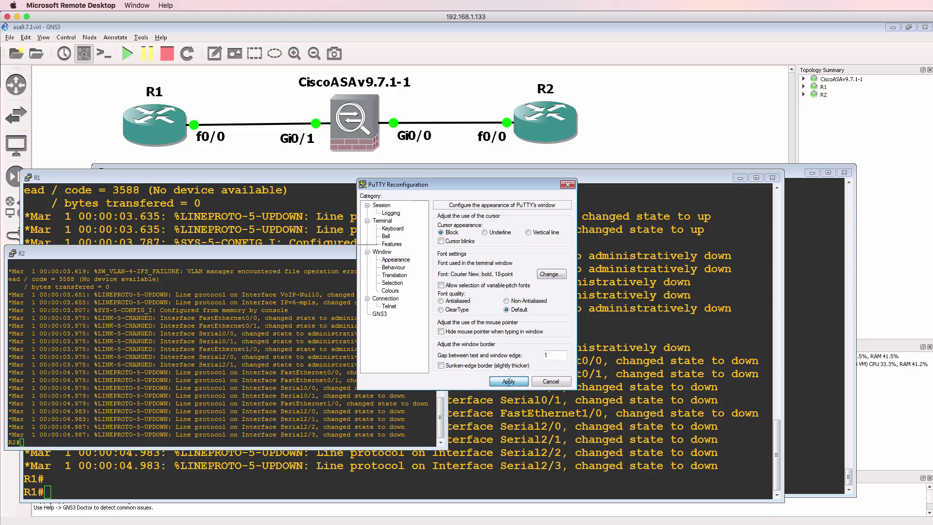
pyautogui.click(511, 382)
pyautogui.moveTo(323, 255); pyautogui.dragTo(493, 185)
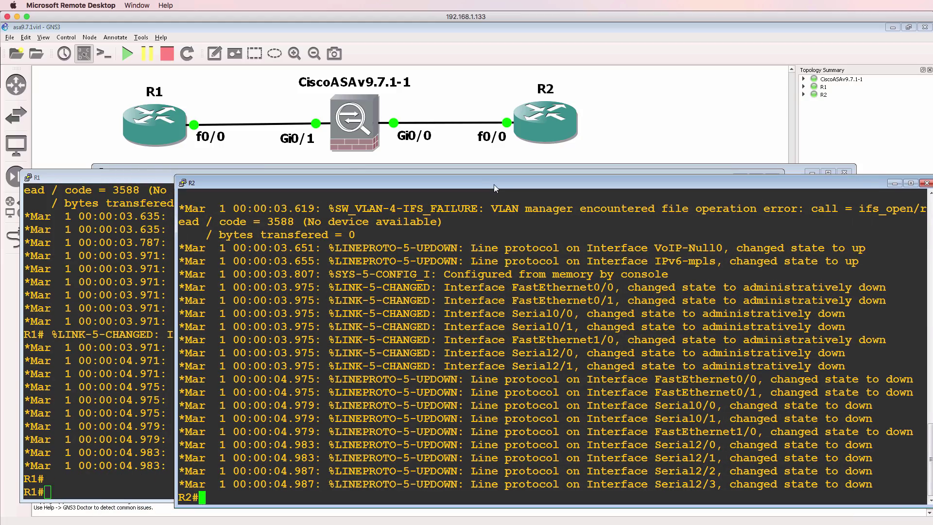
# - Enable R1's f0/0 and assign it 10.1.1.1 255.255.255.0
pyautogui.click(219, 167)
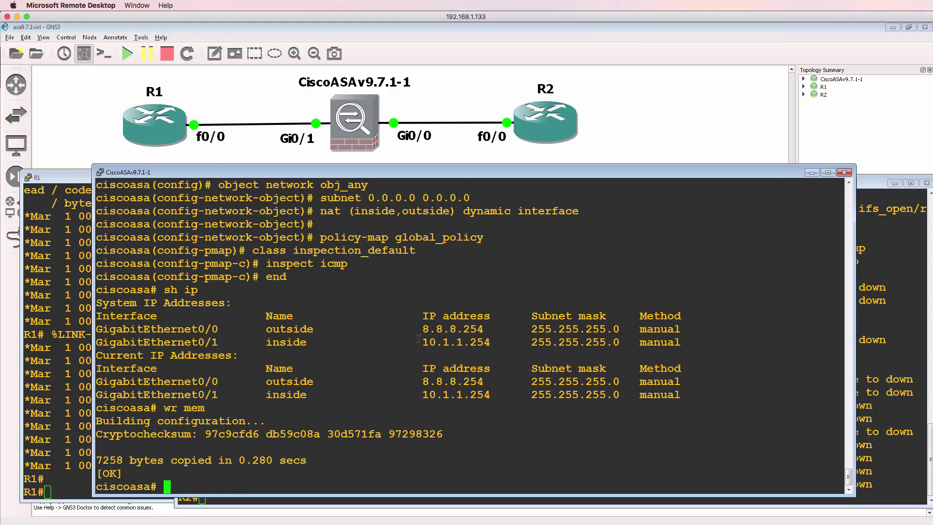
pyautogui.moveTo(418, 341); pyautogui.dragTo(520, 343)
pyautogui.click(76, 366)
pyautogui.write('conf t')
pyautogui.press('Return')
pyautogui.write('int f0/0')
pyautogui.press('Return')
pyautogui.write('no shut')
pyautogui.press('Return')
pyautogui.write('ip add')
pyautogui.press('Tab')
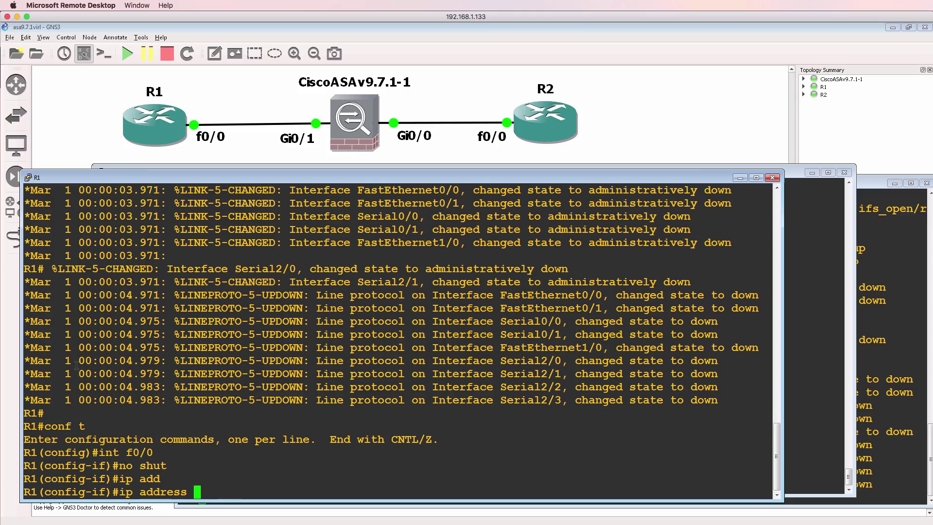
pyautogui.write('10.1.1.1 255.255.255.0')
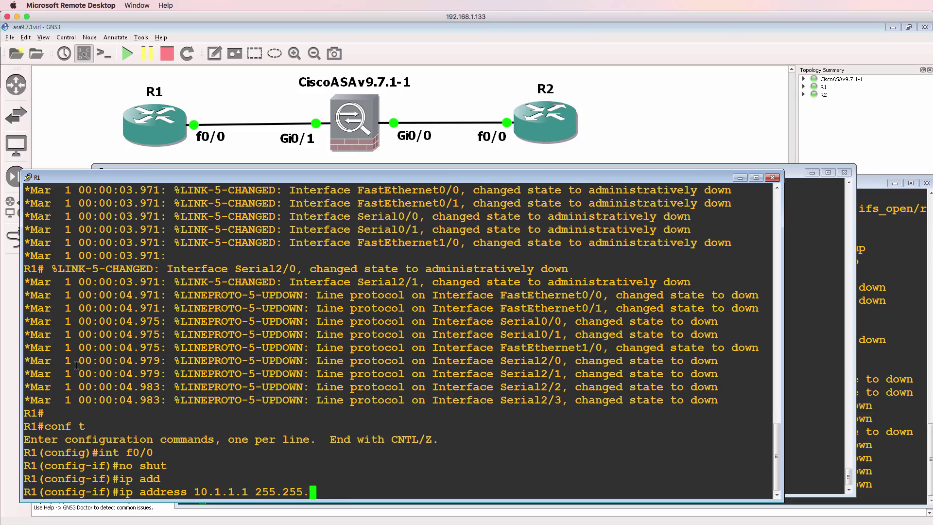
pyautogui.press('Return')
# - Exit configuration mode and ping the ASA's inside address 10.1.1.254 from R1
pyautogui.write('end')
pyautogui.press('Return')
pyautogui.write('ping 10.1.1.254')
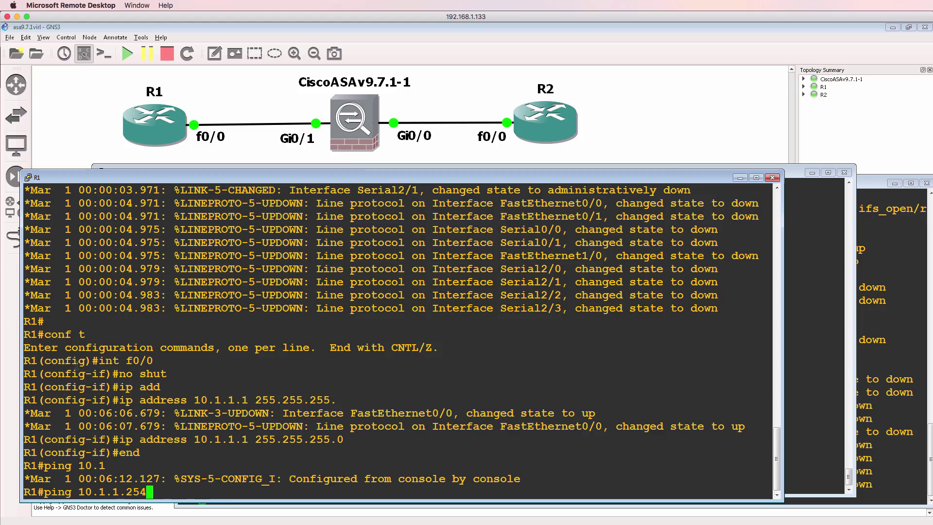
pyautogui.press('Return')
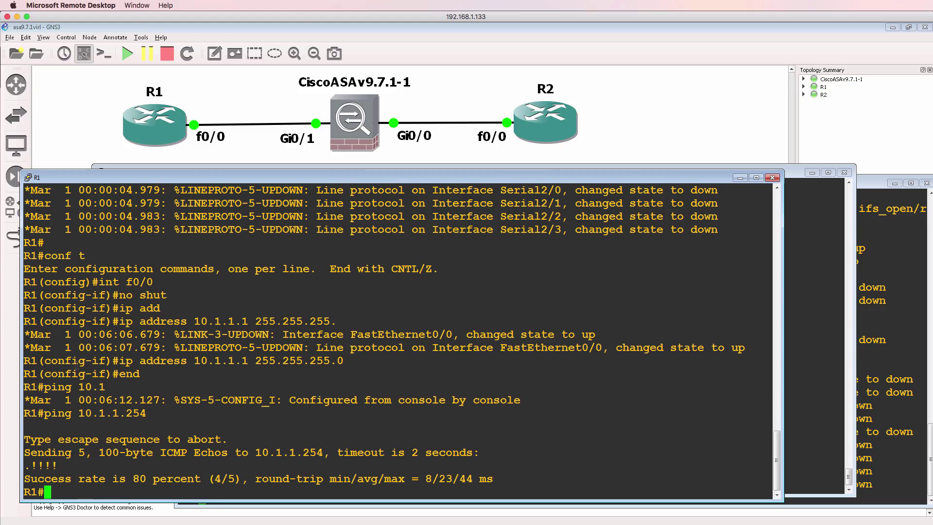
# - Add default route 0.0.0.0 0.0.0.0 via 10.1.1.254 on R1 and save with 'wr'
pyautogui.write('conf t')
pyautogui.press('Return')
pyautogui.write('ip route 0')
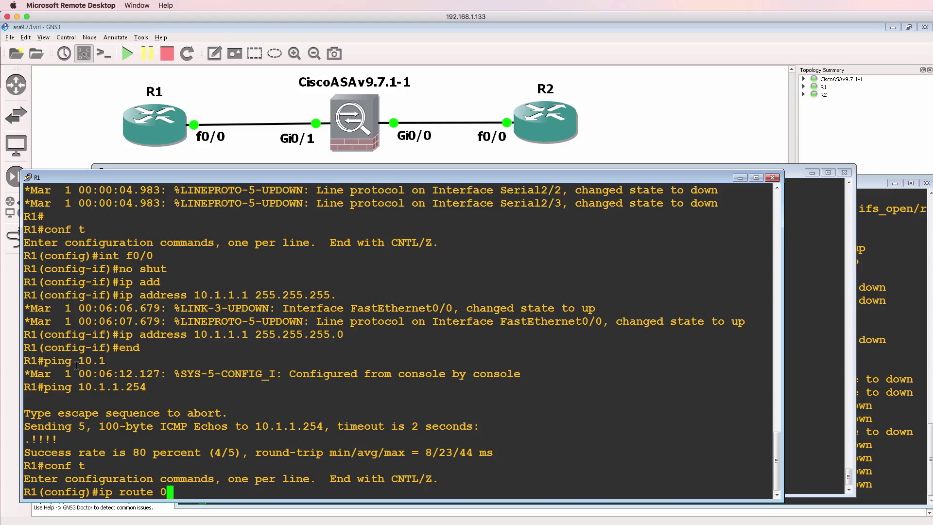
pyautogui.write('.0.0.0 0.0.0.0 10.1.1.')
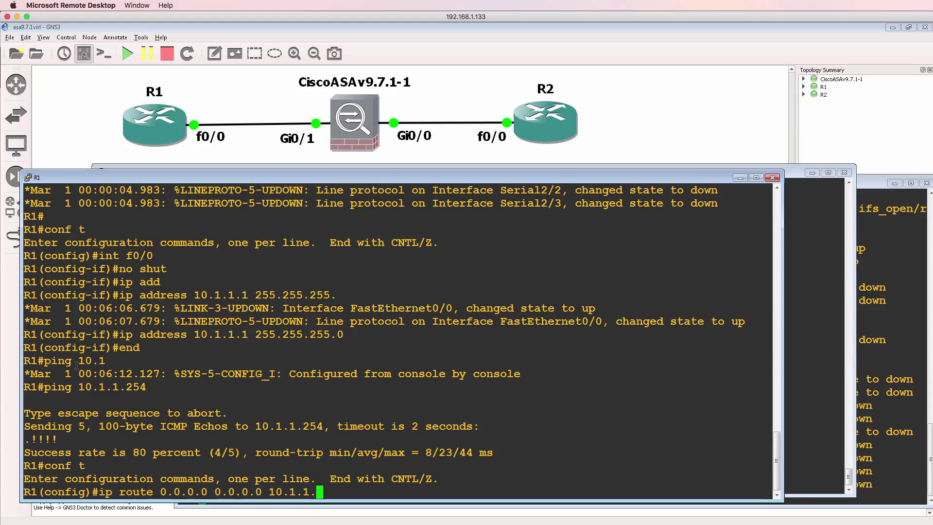
pyautogui.write('254')
pyautogui.press('Return')
pyautogui.write('end')
pyautogui.press('Return')
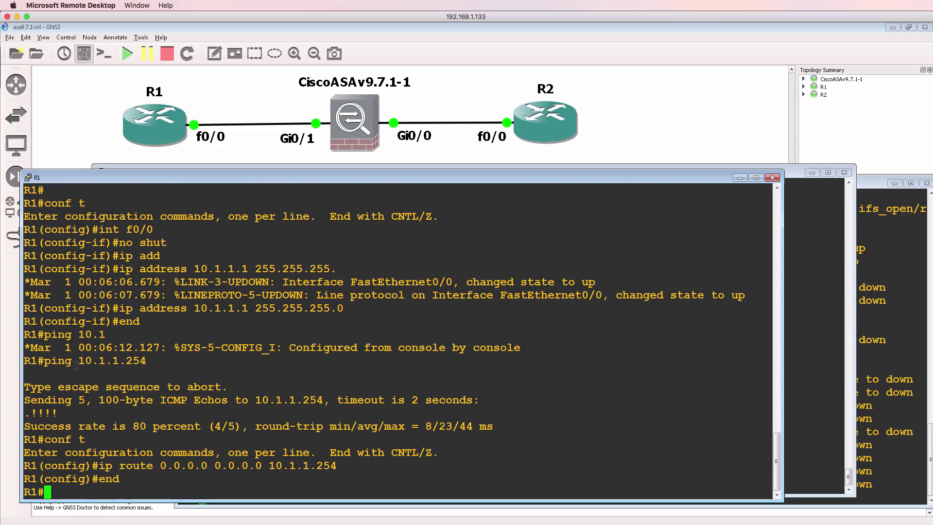
pyautogui.write('wr')
pyautogui.press('Return')
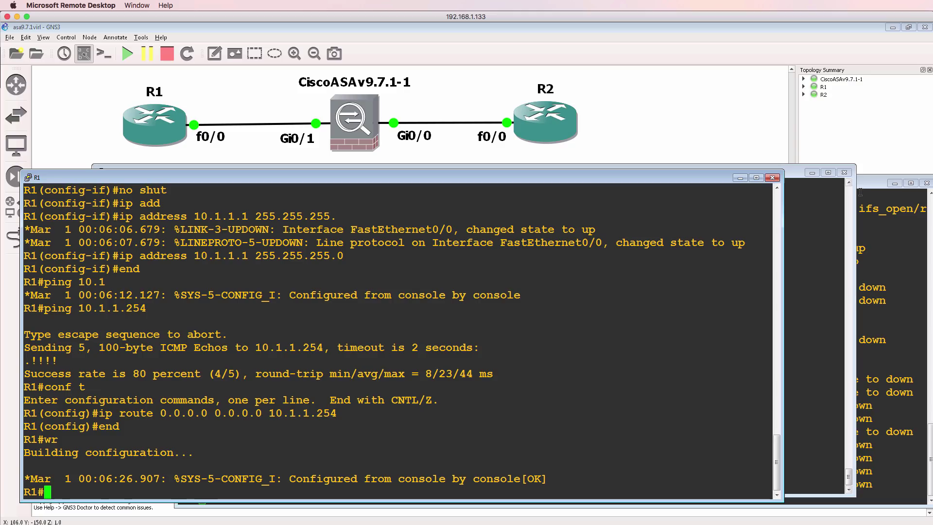
# - In R2's console, enter configuration for f0/0 and enable it with 'no shut'
pyautogui.click(827, 199)
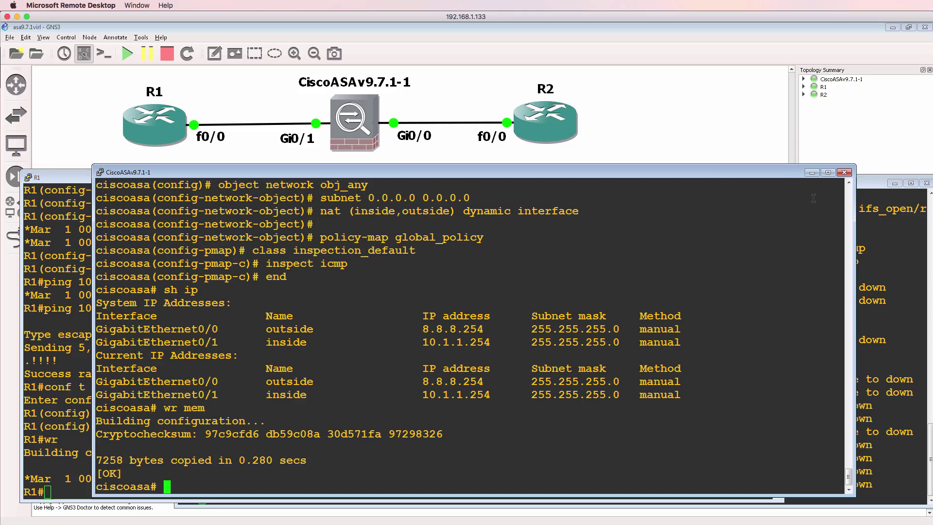
pyautogui.click(898, 197)
pyautogui.moveTo(771, 186); pyautogui.dragTo(739, 171)
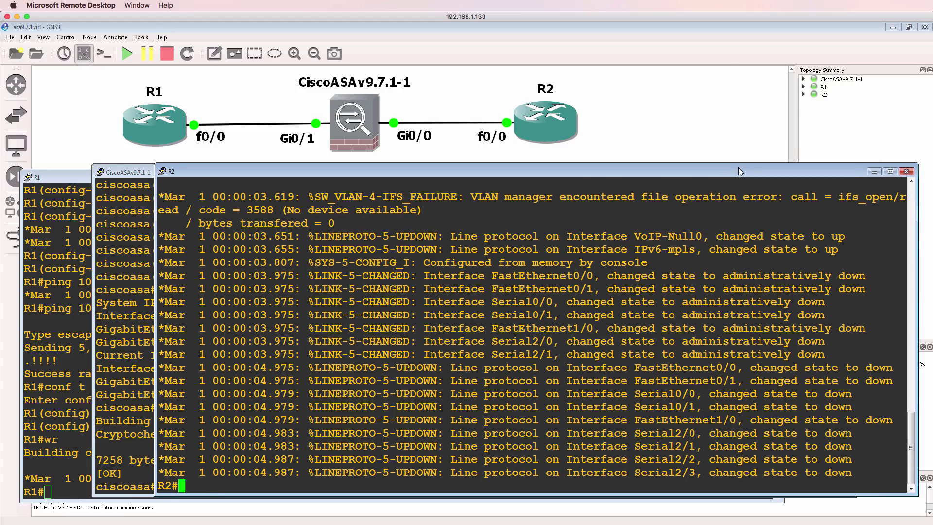
pyautogui.write('conf t')
pyautogui.press('Return')
pyautogui.write('int ')
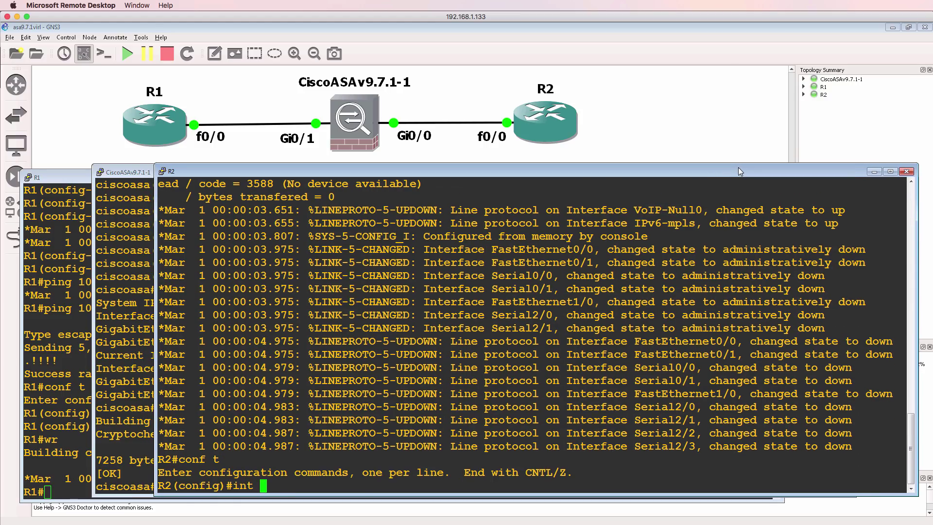
pyautogui.write('f0/0')
pyautogui.press('Return')
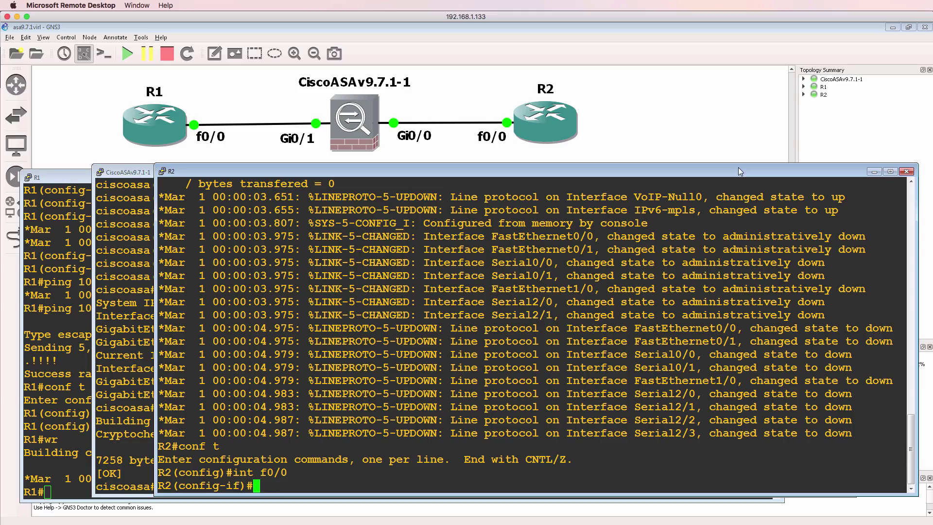
pyautogui.write('no shut')
pyautogui.press('Return')
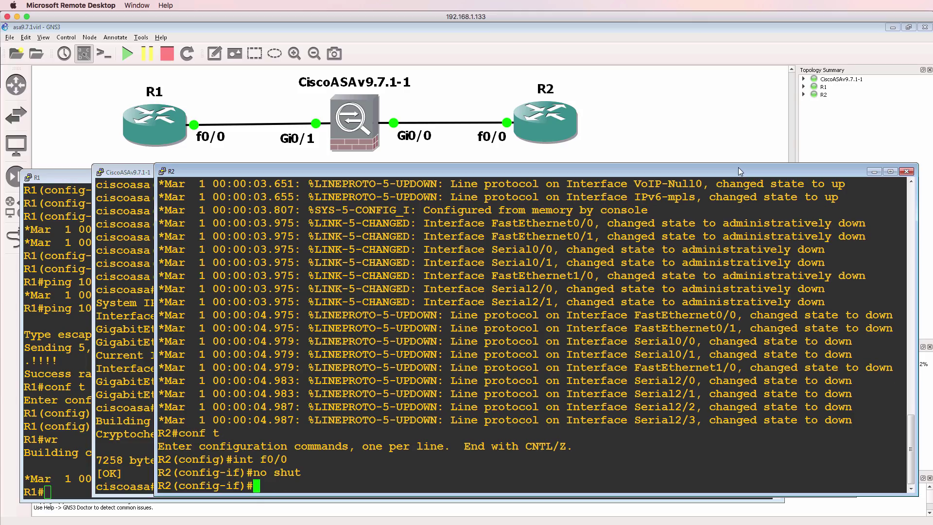
# - Assign 8.8.8.8 255.255.255.0 to R2's f0/0, correcting the mistyped mask
pyautogui.write('ip ad')
pyautogui.press('Tab')
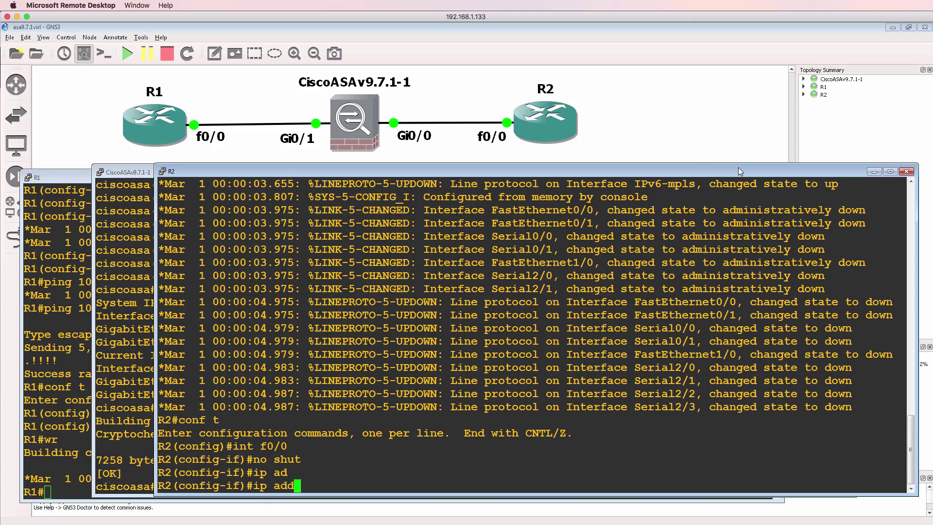
pyautogui.write('d')
pyautogui.press('Tab')
pyautogui.write('ress 8.8.8.8 255.255.25')
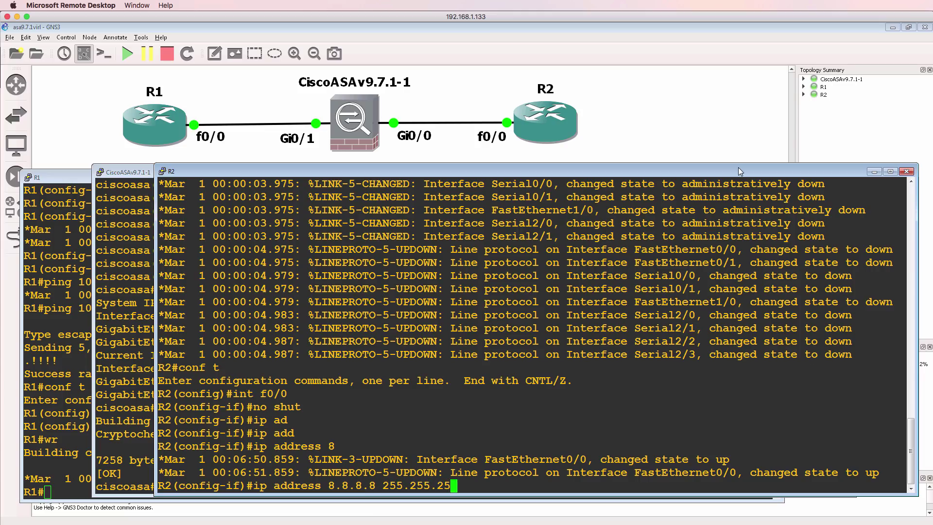
pyautogui.write('5.255')
pyautogui.press('BackSpace')
pyautogui.press('BackSpace')
pyautogui.press('BackSpace')
pyautogui.write('0')
pyautogui.press('Return')
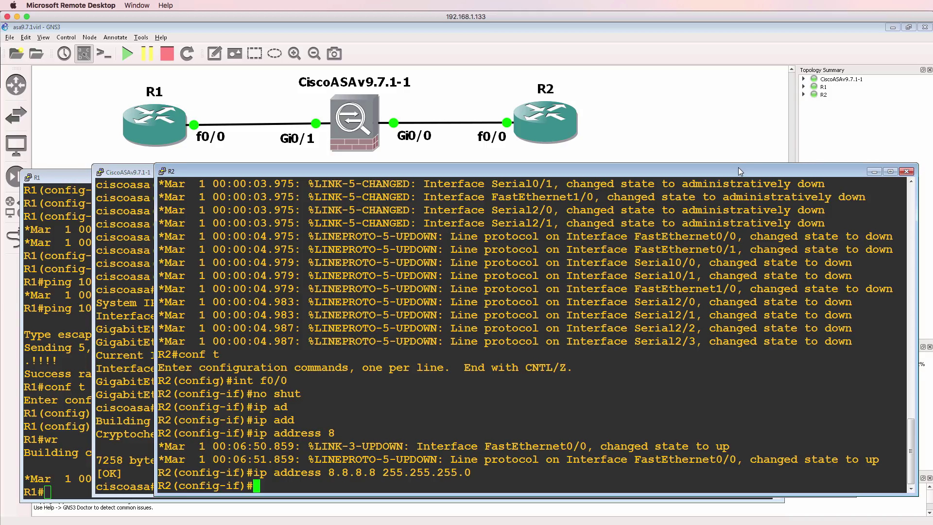
# - Exit configuration mode and ping the ASA's outside address 8.8.8.254 from R2
pyautogui.write('end')
pyautogui.press('Return')
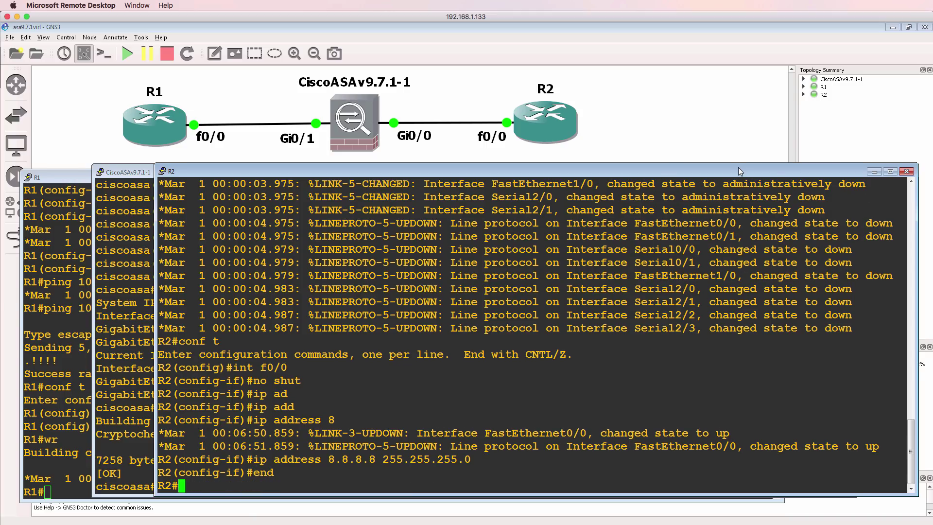
pyautogui.write('ping 8.8.8.')
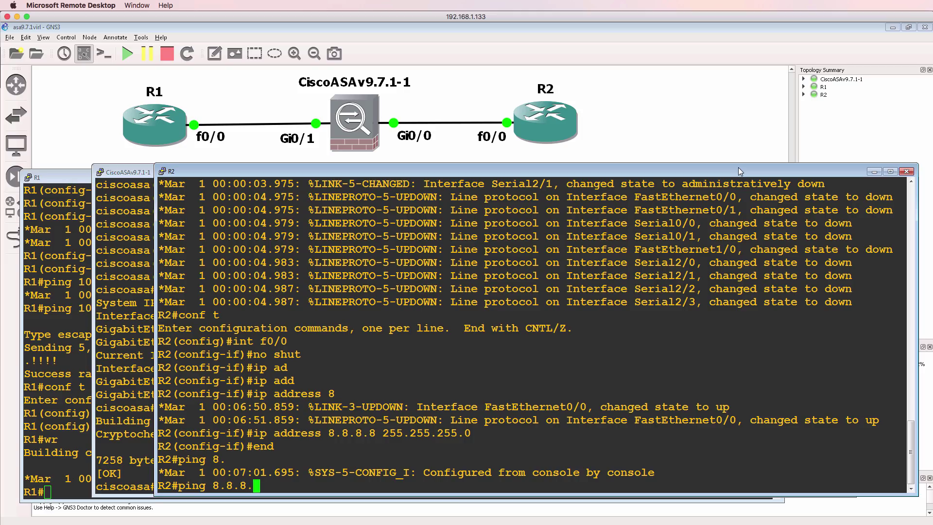
pyautogui.write('254')
pyautogui.press('Return')
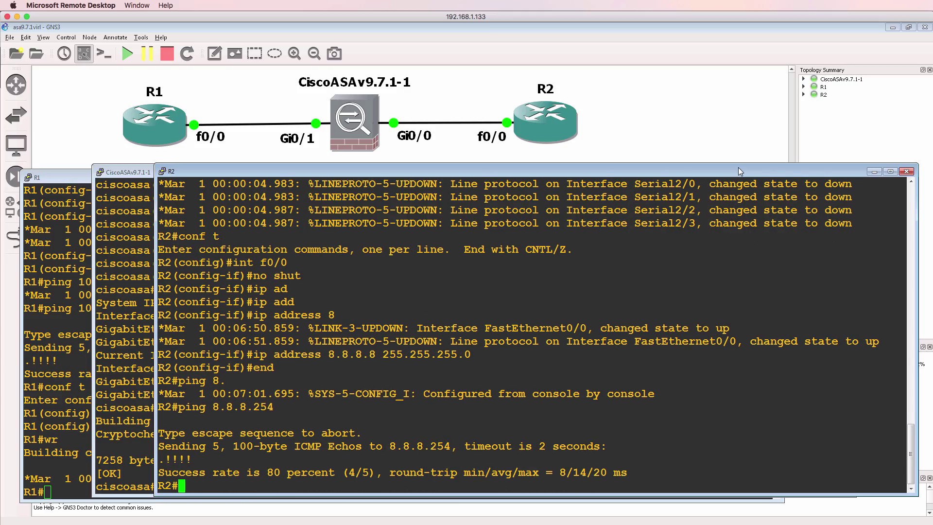
# - Check the ASA's 8.8.8.254 and 10.1.1.254 addresses, then ping 8.8.8.8 from R1
pyautogui.click(120, 319)
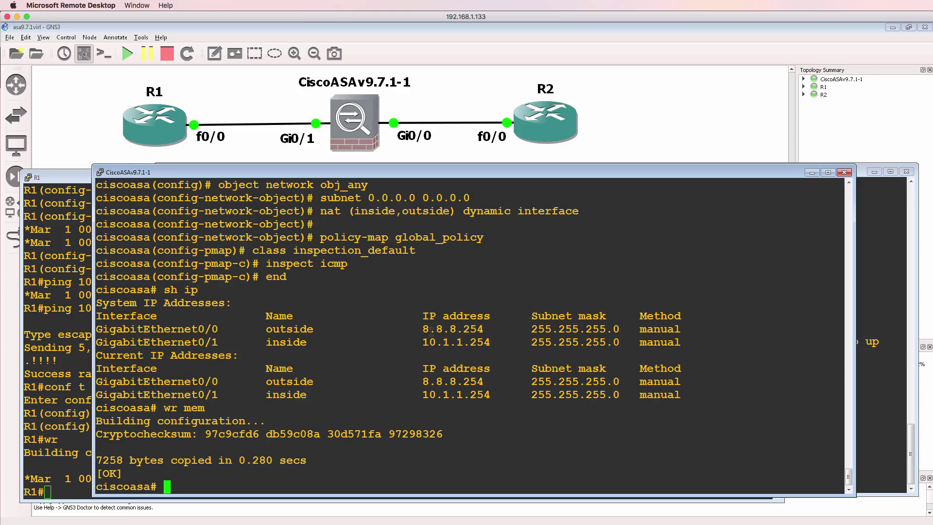
pyautogui.moveTo(423, 329); pyautogui.dragTo(485, 330)
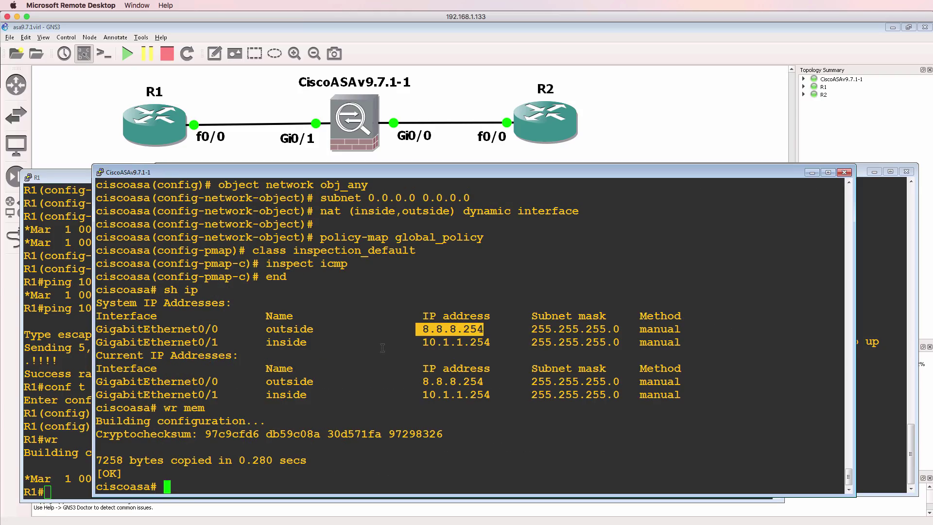
pyautogui.moveTo(403, 345); pyautogui.dragTo(501, 344)
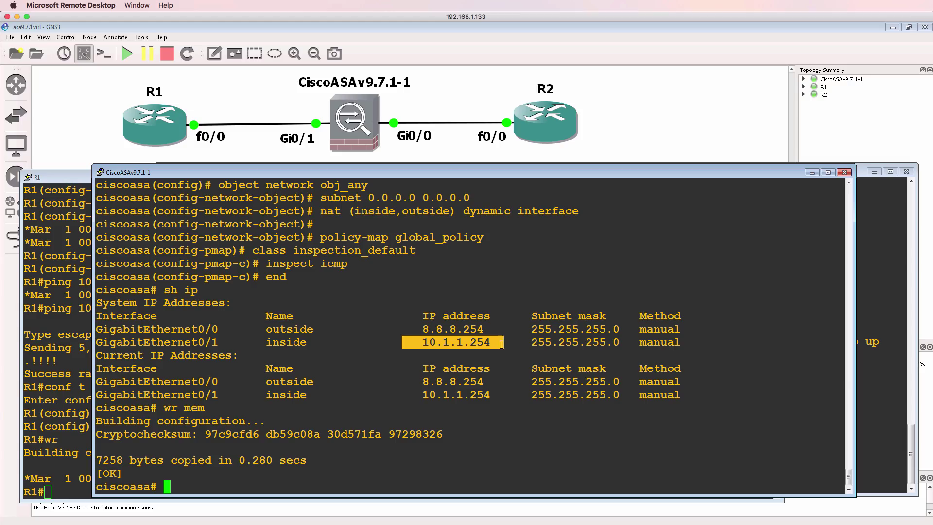
pyautogui.click(35, 383)
pyautogui.write('ping 8')
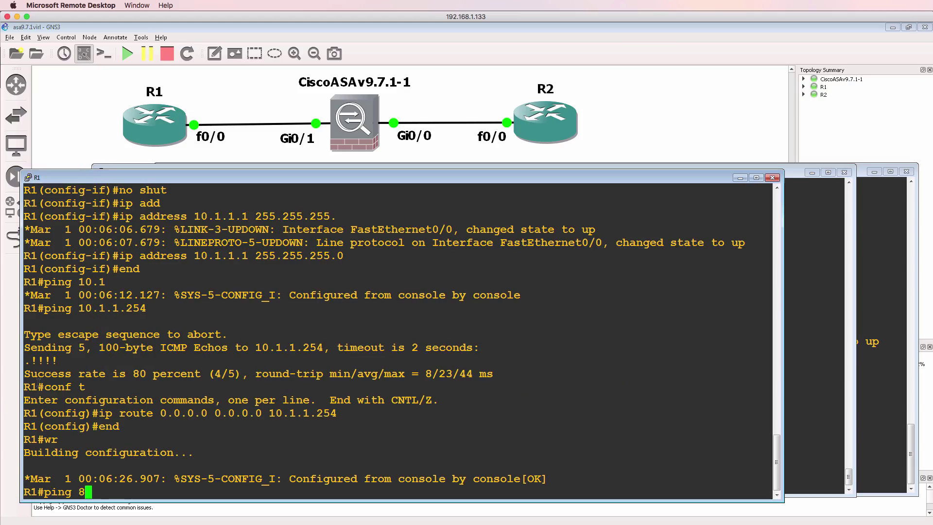
pyautogui.write('.8.8.8')
pyautogui.press('Return')
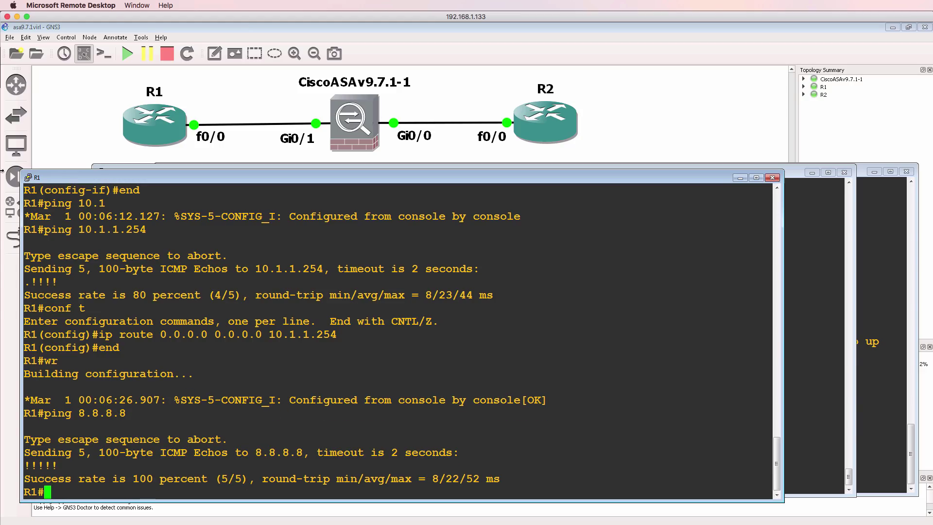
# - Turn on 'debug ip icmp' on R2 and rerun the 8.8.8.8 ping from R1
pyautogui.click(879, 220)
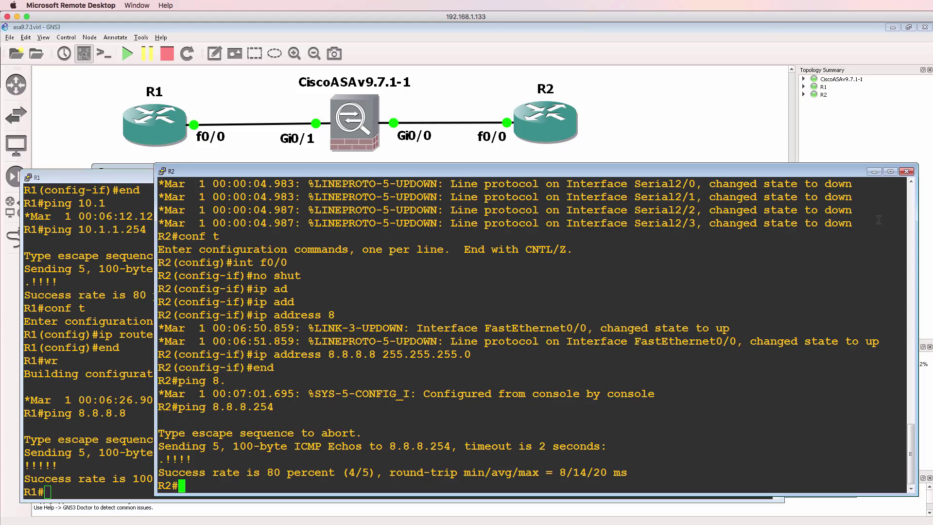
pyautogui.write('debug')
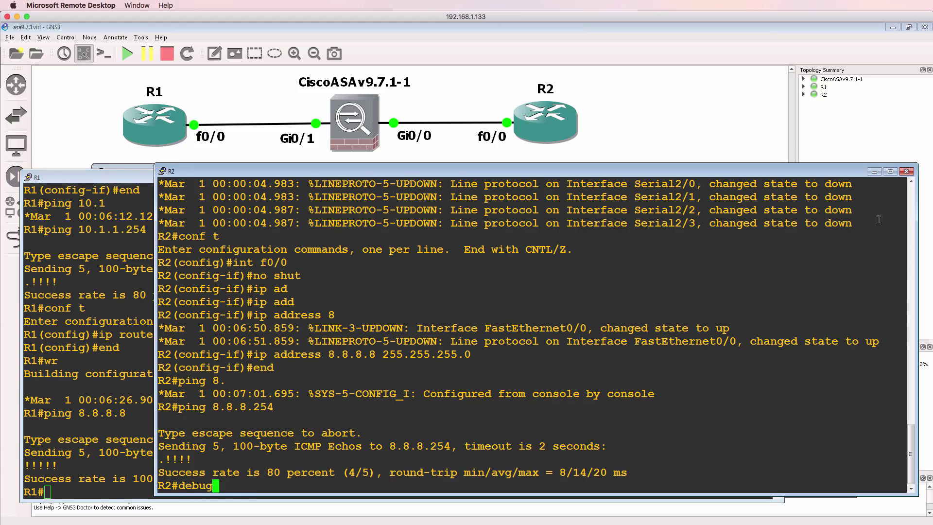
pyautogui.write(' ip icmp')
pyautogui.press('Return')
pyautogui.click(77, 237)
pyautogui.press('Up')
pyautogui.press('Return')
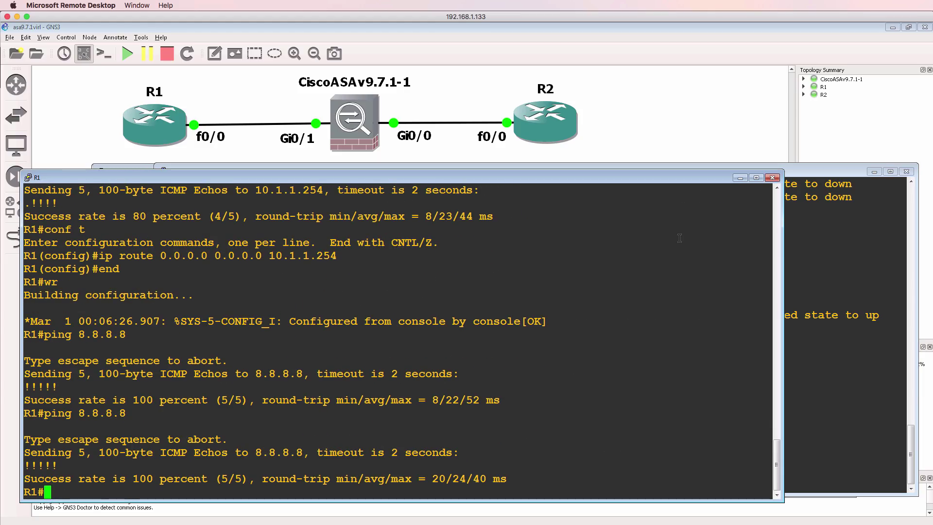
# - Inspect R2's echo-reply debug lines showing replies sent to 8.8.8.254
pyautogui.click(902, 240)
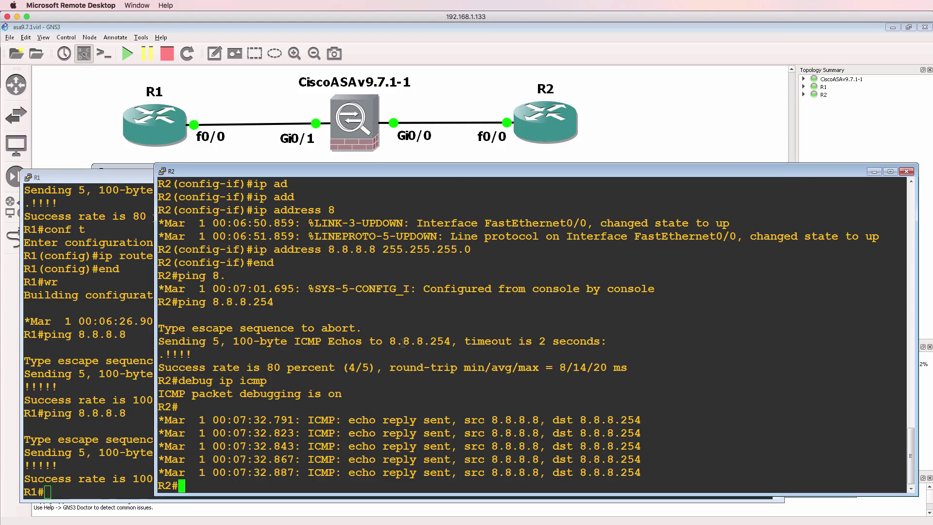
pyautogui.moveTo(165, 374); pyautogui.dragTo(409, 487)
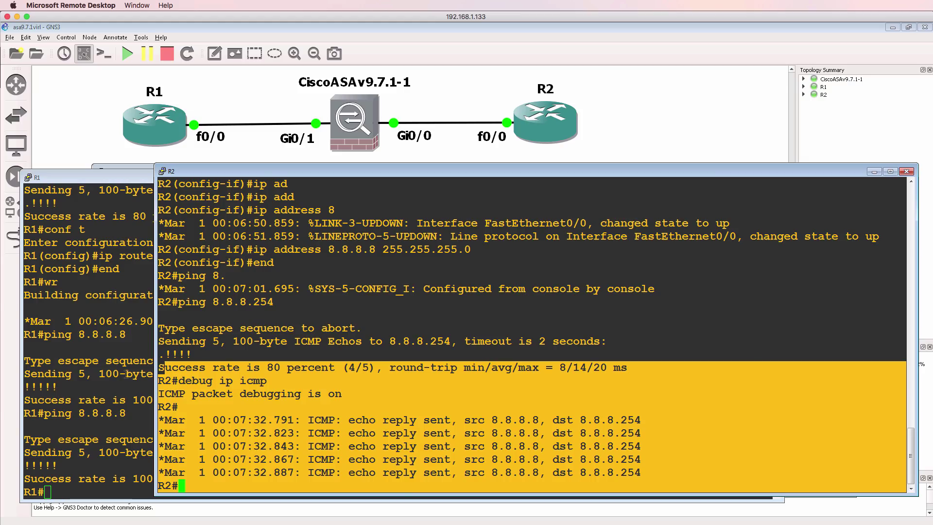
pyautogui.click(126, 167)
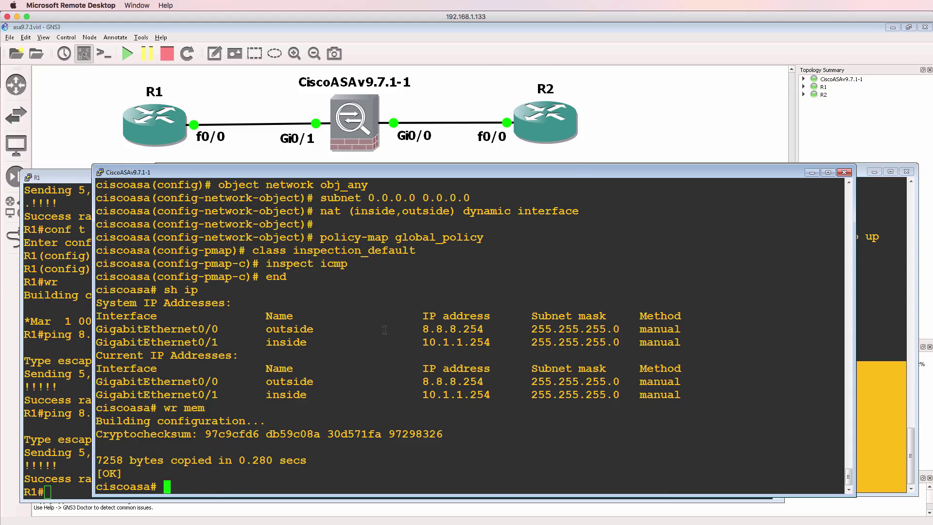
# - Switch to the Untitled Notepad window holding the full ASA configuration commands
pyautogui.hotkey('alt', 'Tab')
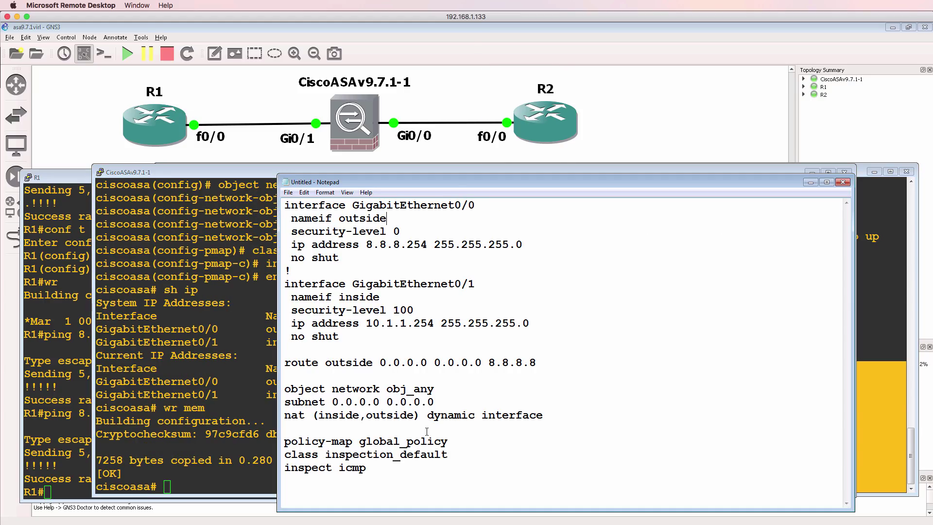